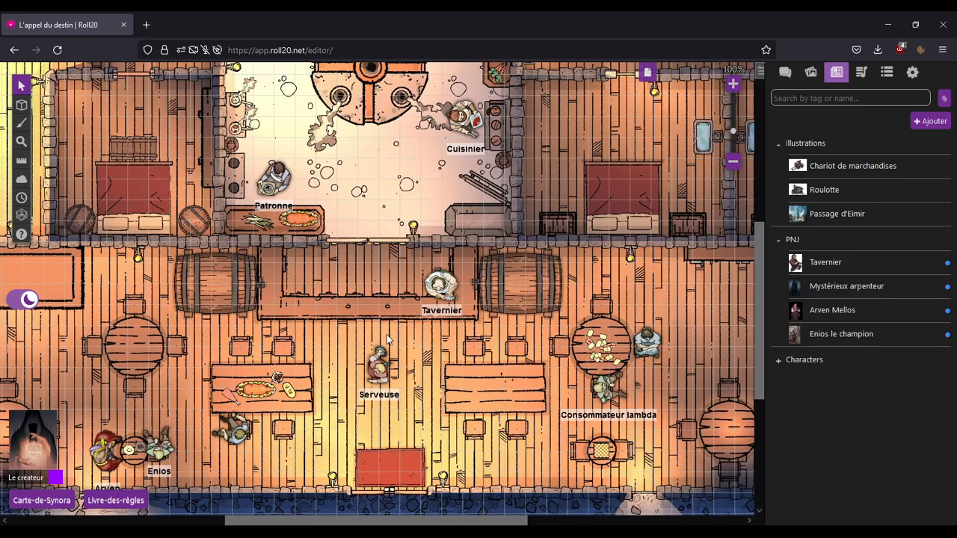
Step: Review the existing Tavernier character's portrait and short description in the journal
{"action": "left_click_drag", "start_coordinate": [380, 300], "coordinate": [402, 327]}
{"action": "left_click_drag", "start_coordinate": [433, 358], "coordinate": [395, 319]}
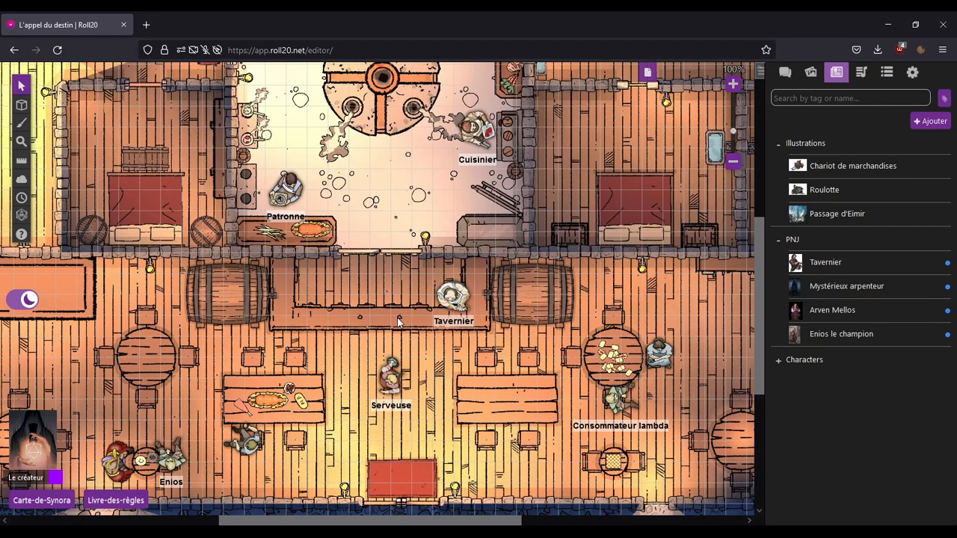
{"action": "left_click", "coordinate": [868, 264]}
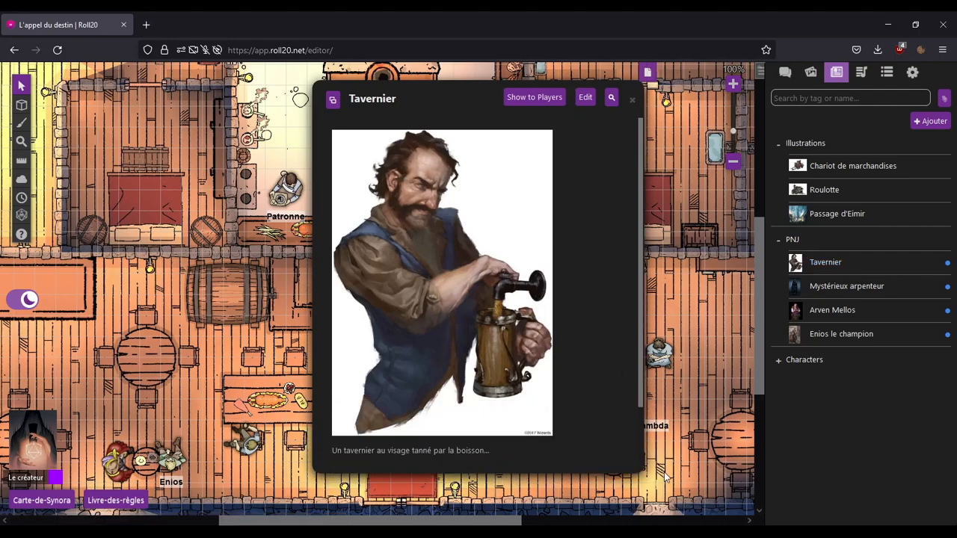
{"action": "left_click_drag", "start_coordinate": [471, 113], "coordinate": [197, 70]}
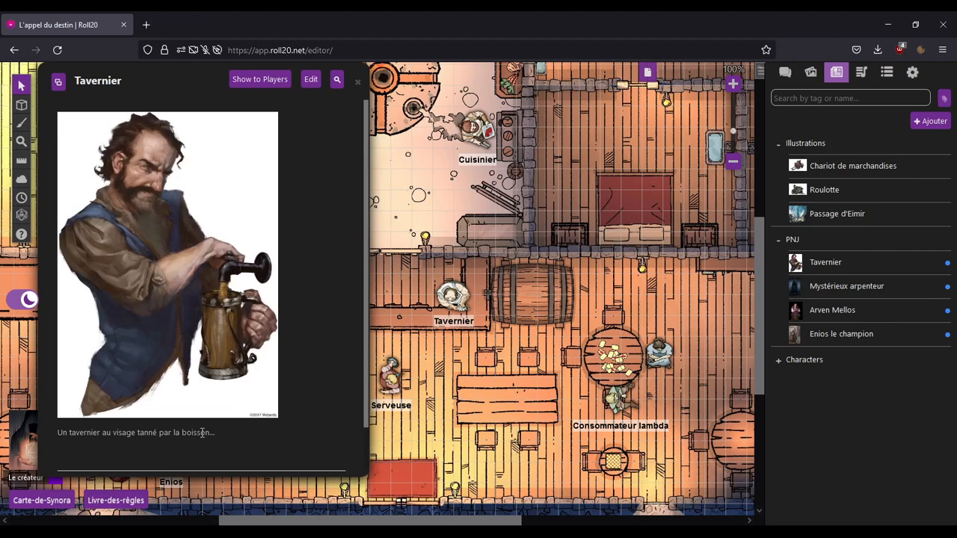
{"action": "left_click_drag", "start_coordinate": [219, 433], "coordinate": [56, 432]}
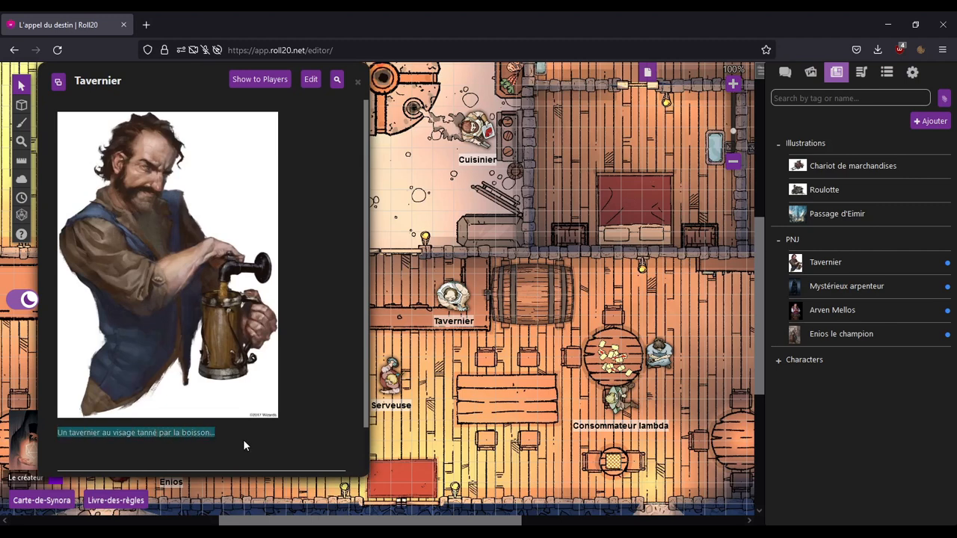
{"action": "left_click", "coordinate": [358, 83]}
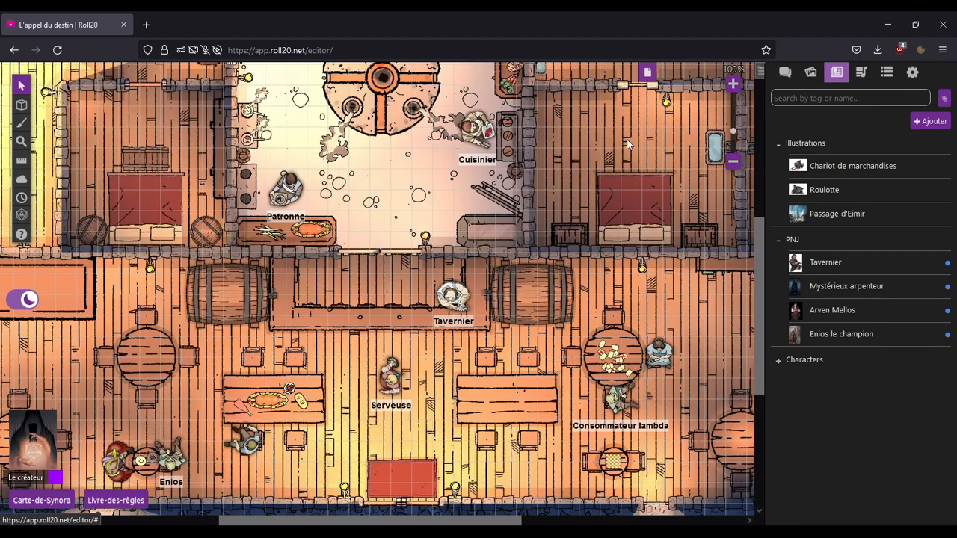
Step: Place the second Bartender token from the Civiles folder behind the tavern counter and enlarge it to match the Tavernier token
{"action": "left_click", "coordinate": [810, 71]}
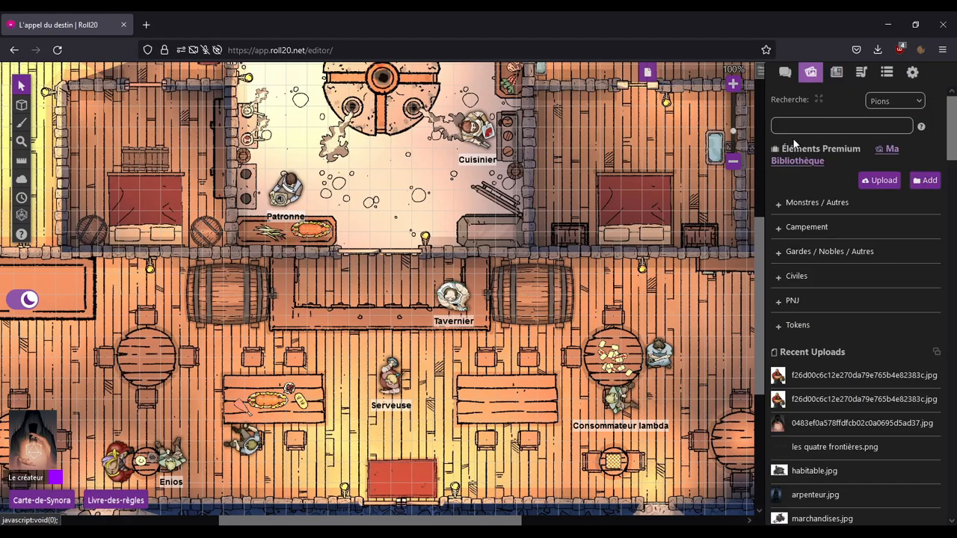
{"action": "left_click", "coordinate": [778, 278]}
{"action": "scroll", "coordinate": [850, 272], "scroll_direction": "down", "scroll_amount": 1}
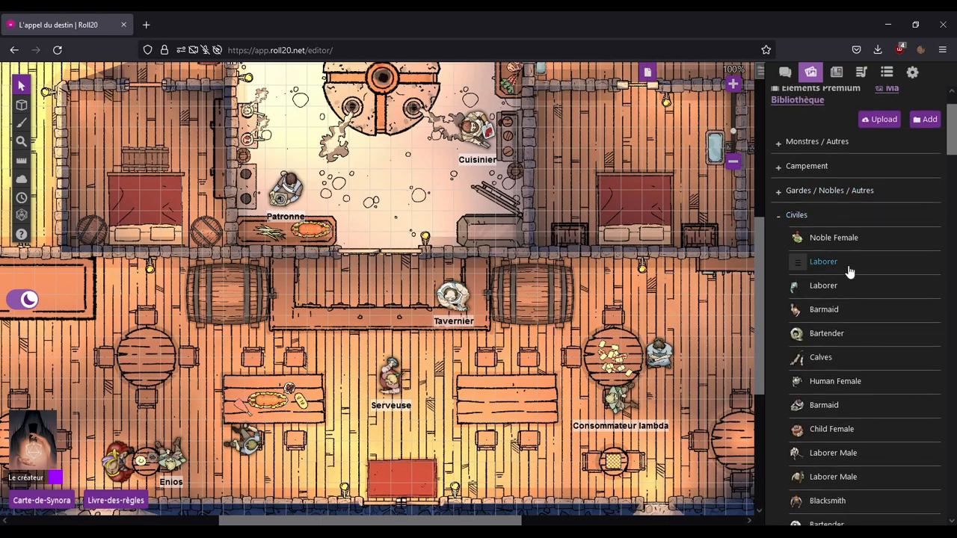
{"action": "scroll", "coordinate": [849, 274], "scroll_direction": "down", "scroll_amount": 3}
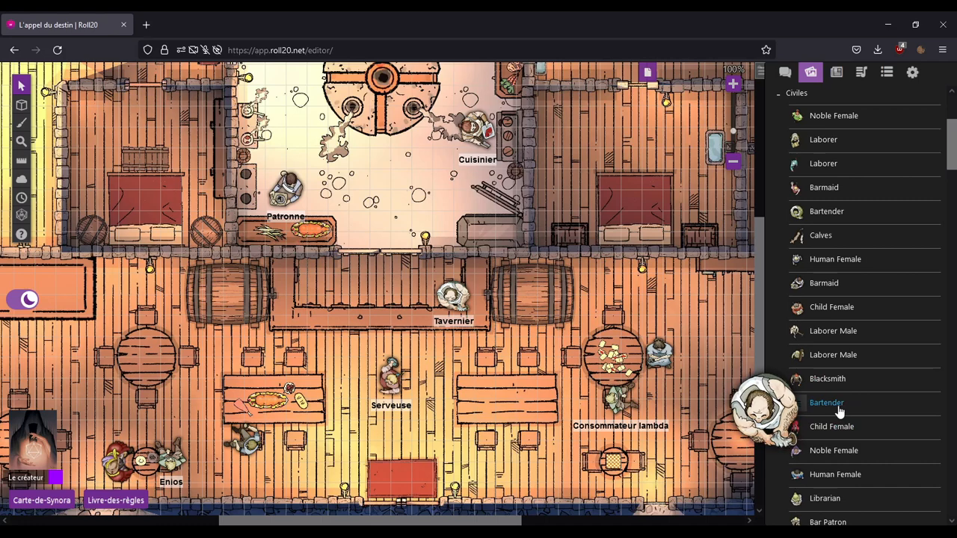
{"action": "left_click_drag", "start_coordinate": [839, 412], "coordinate": [382, 296]}
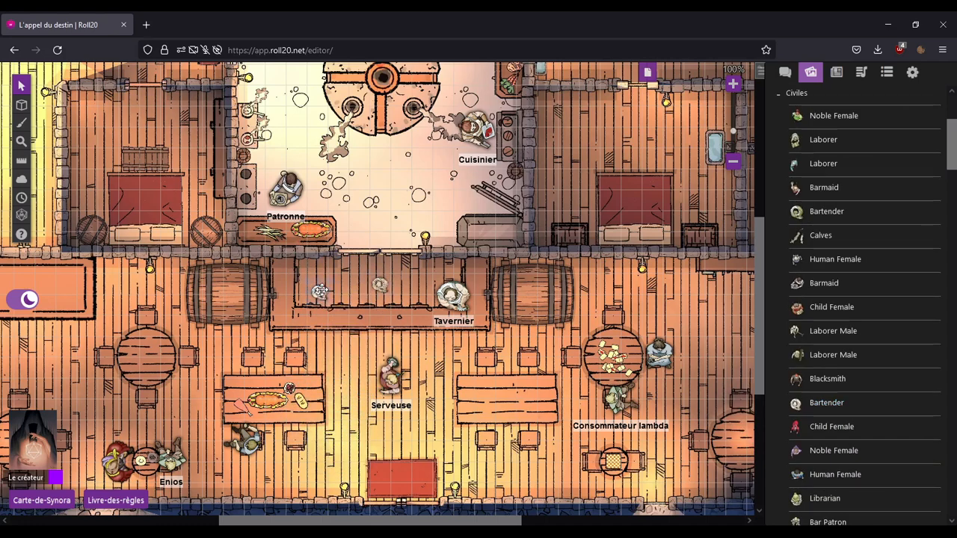
{"action": "left_click_drag", "start_coordinate": [320, 292], "coordinate": [320, 292]}
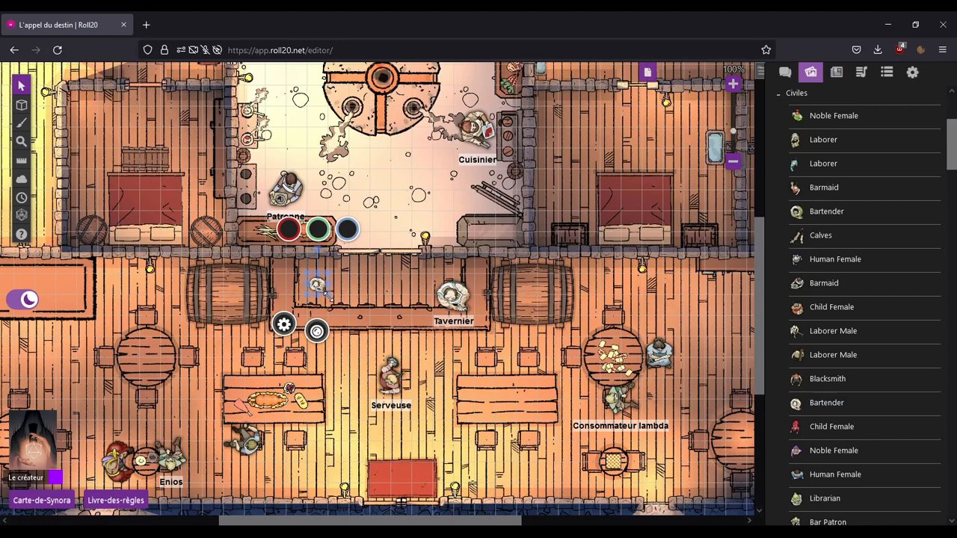
{"action": "left_click_drag", "start_coordinate": [329, 297], "coordinate": [345, 314]}
{"action": "left_click", "coordinate": [401, 300]}
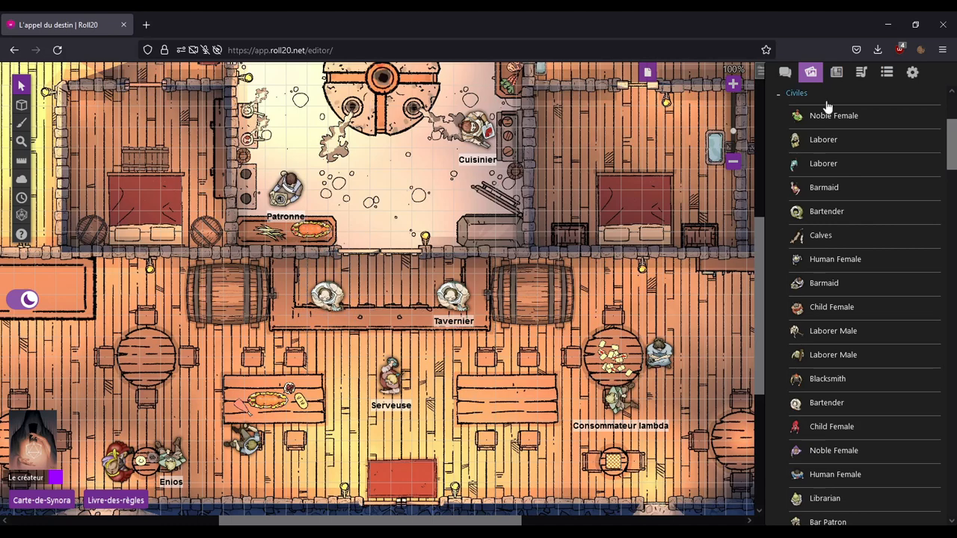
Step: Create a new character in the journal and name it "Tavernier massif"
{"action": "left_click", "coordinate": [837, 71]}
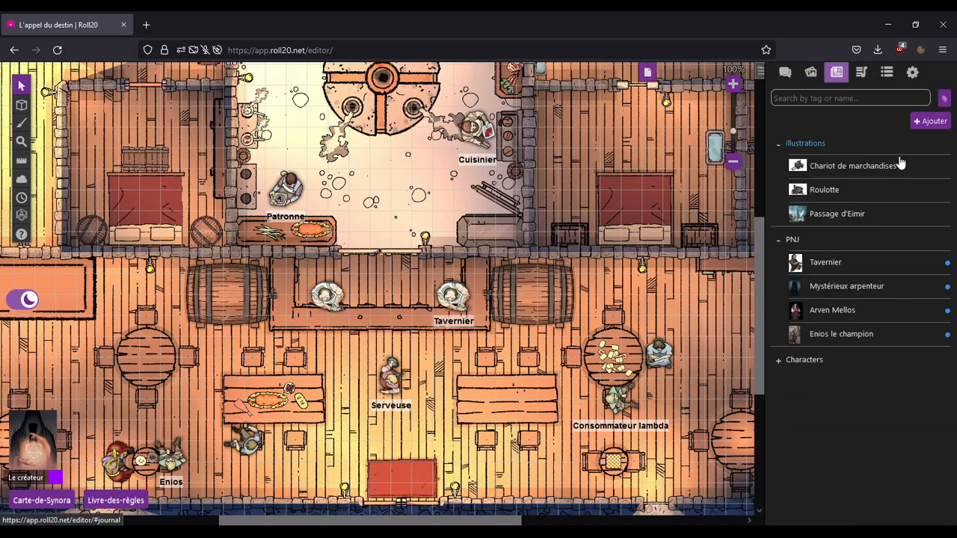
{"action": "left_click", "coordinate": [930, 122]}
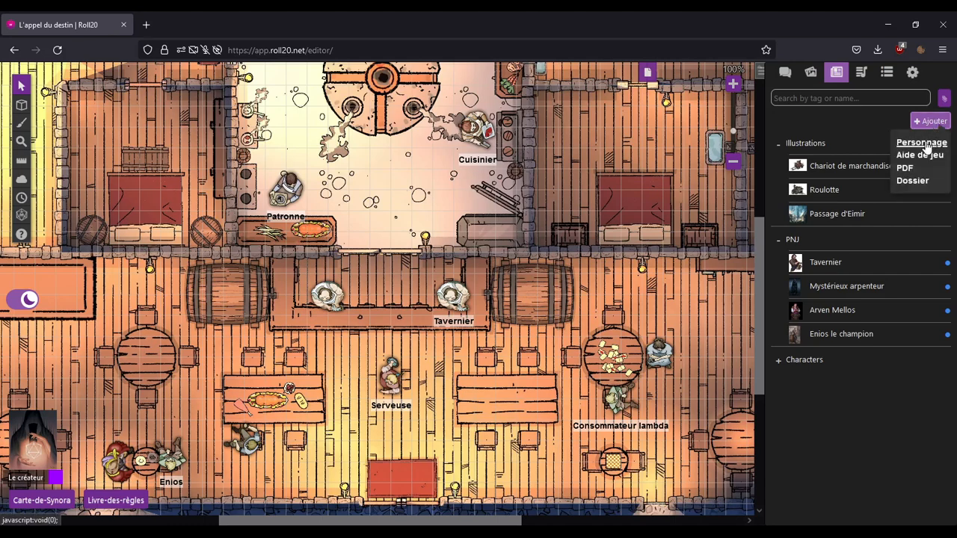
{"action": "left_click", "coordinate": [926, 143]}
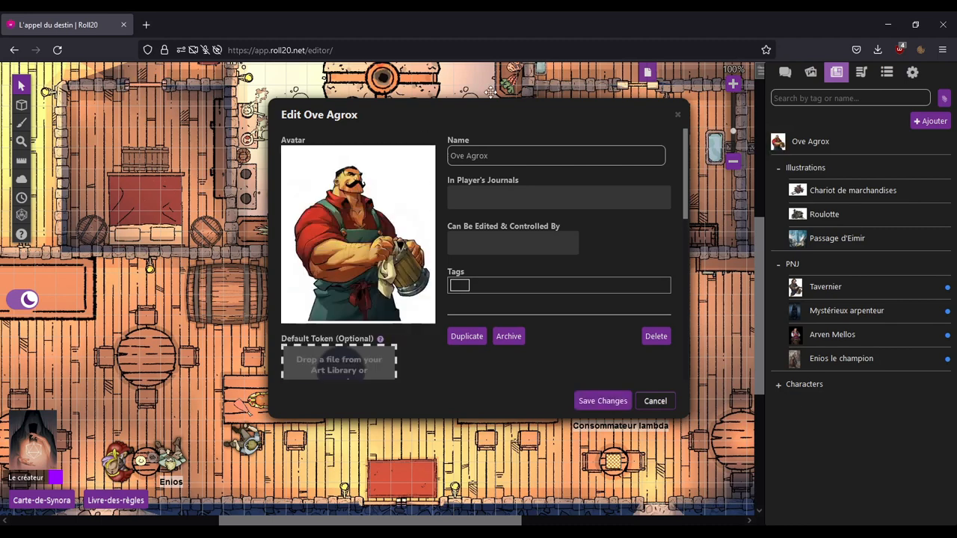
{"action": "left_click_drag", "start_coordinate": [517, 154], "coordinate": [427, 153]}
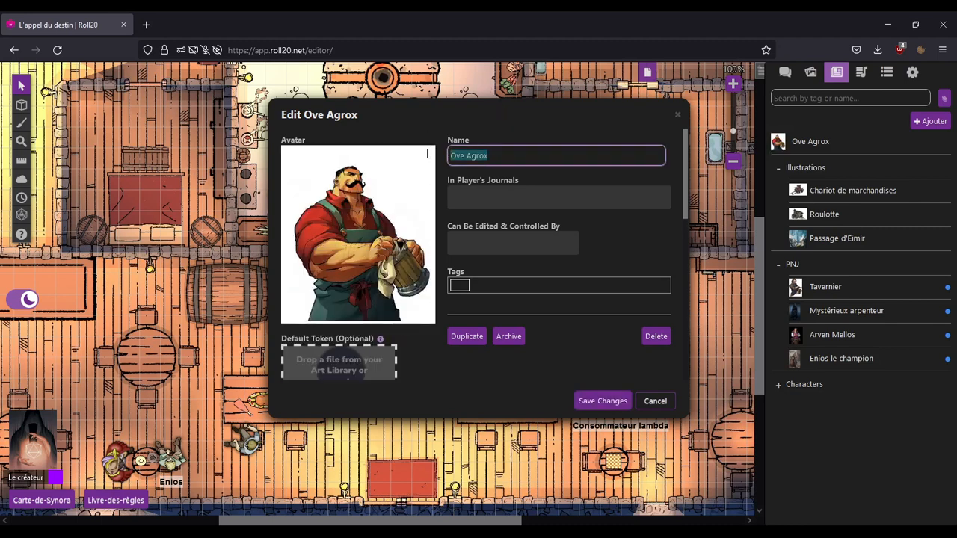
{"action": "type", "text": "Taver"}
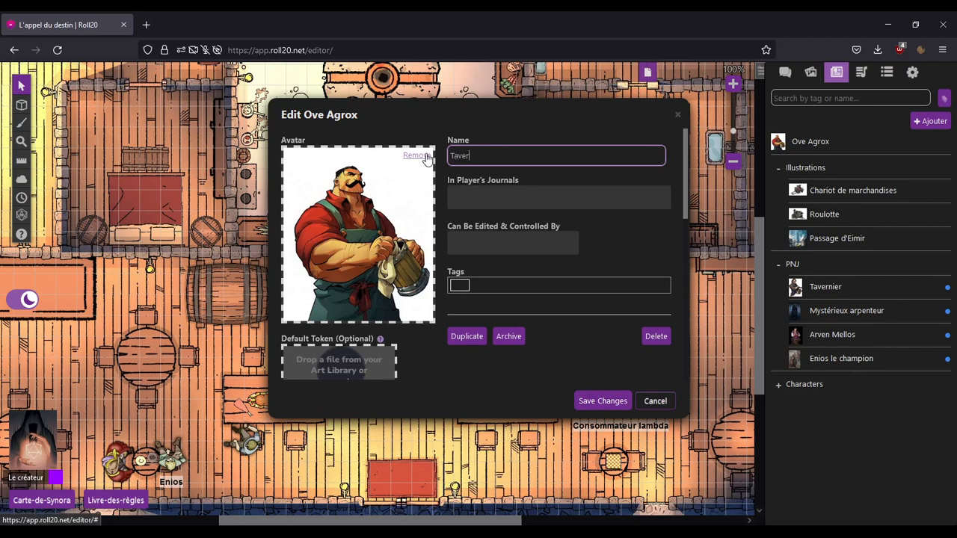
{"action": "type", "text": "nier massif"}
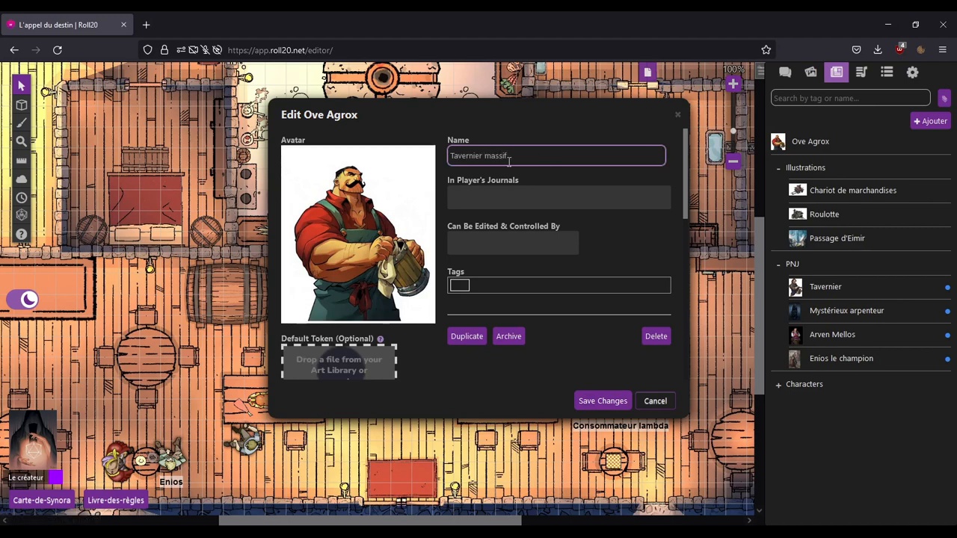
Step: Make the character visible in the journals of All Players and let All Players edit and control it
{"action": "left_click", "coordinate": [515, 193]}
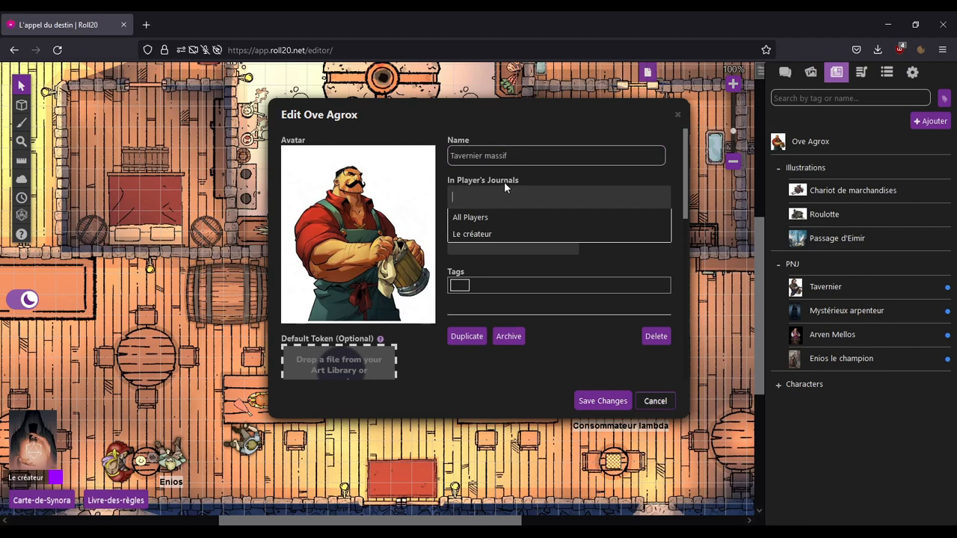
{"action": "left_click", "coordinate": [476, 219]}
{"action": "left_click", "coordinate": [627, 246]}
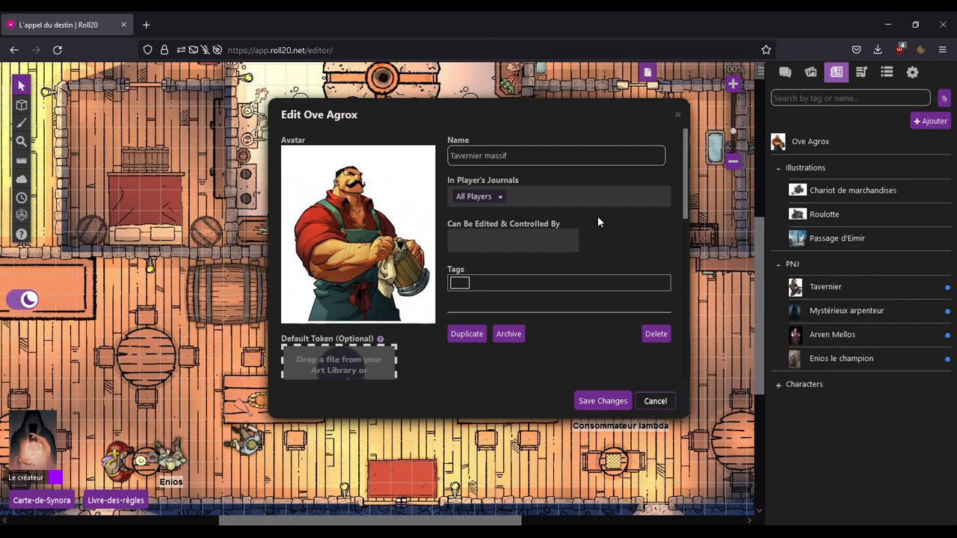
{"action": "left_click", "coordinate": [515, 242]}
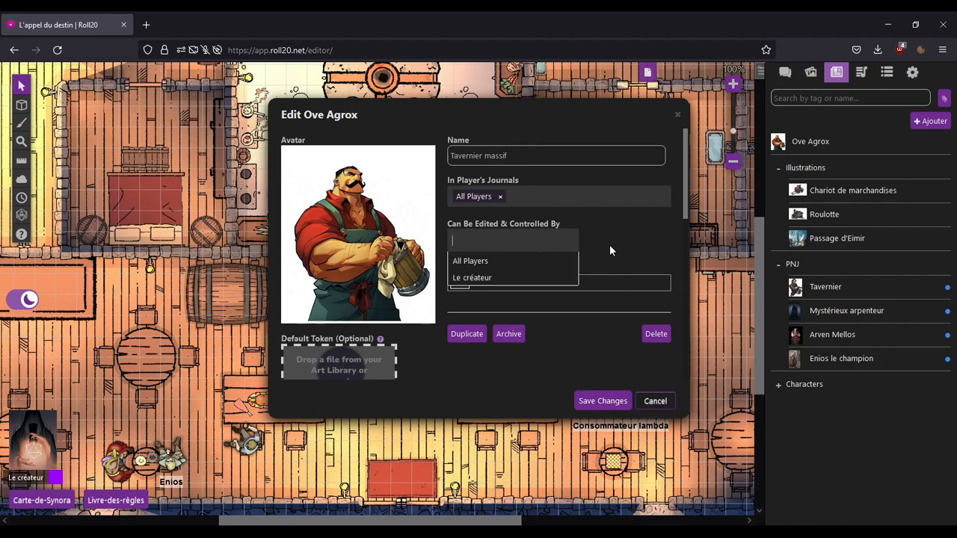
{"action": "left_click", "coordinate": [494, 266]}
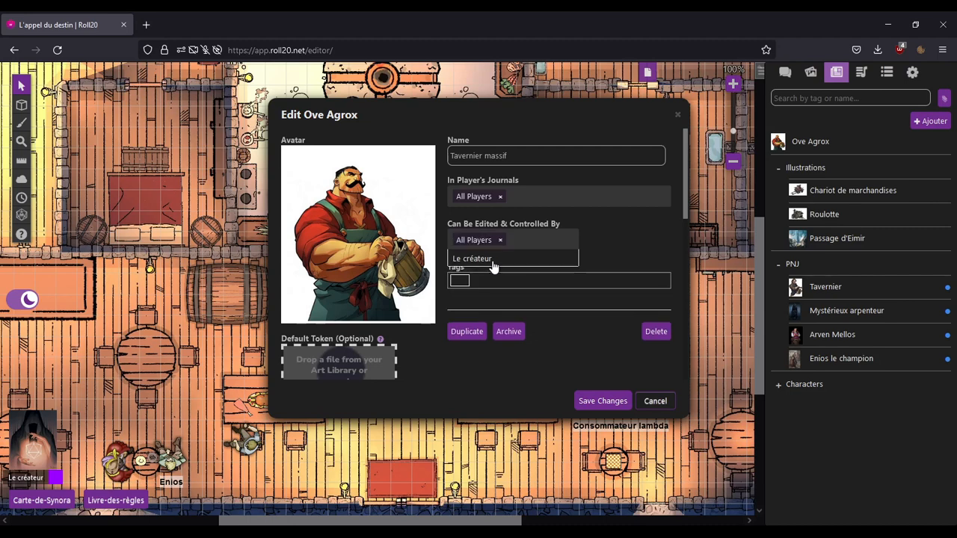
{"action": "left_click", "coordinate": [635, 267]}
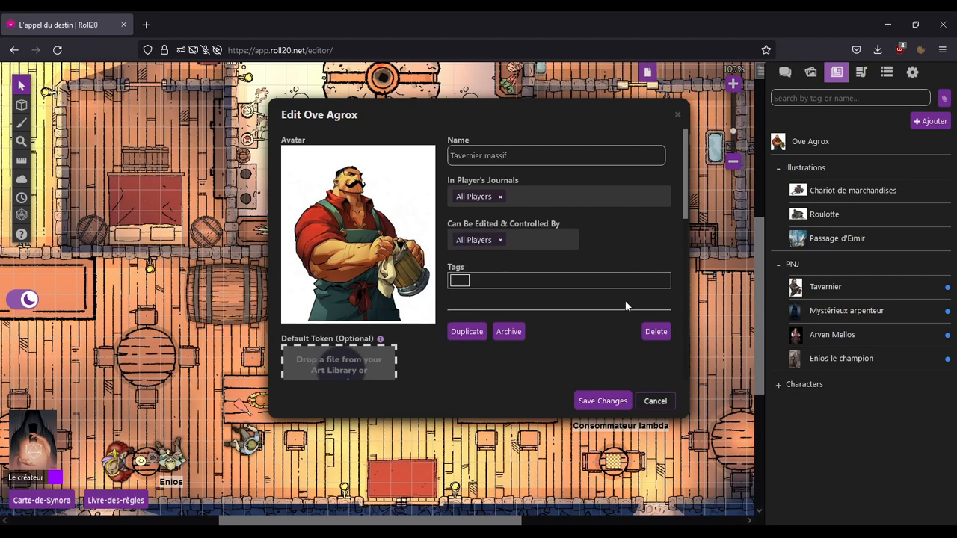
Step: Assign the new bartender token on the map as the character's default token
{"action": "scroll", "coordinate": [541, 254], "scroll_direction": "down", "scroll_amount": 3}
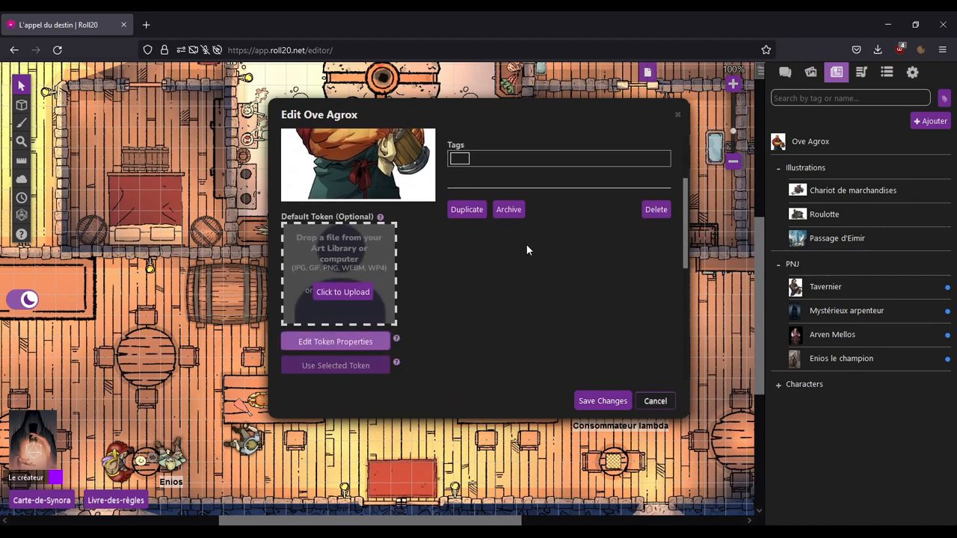
{"action": "left_click_drag", "start_coordinate": [457, 116], "coordinate": [653, 110]}
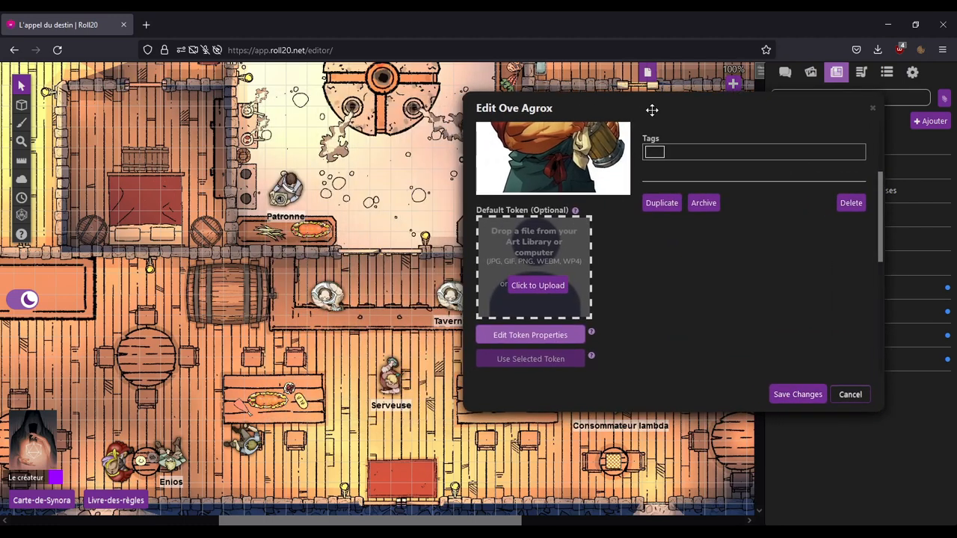
{"action": "left_click", "coordinate": [323, 295]}
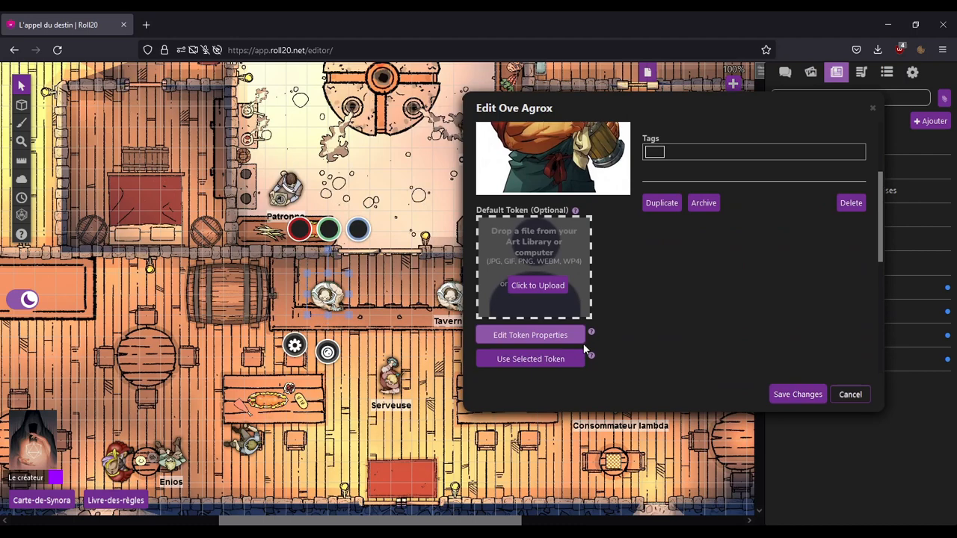
{"action": "left_click", "coordinate": [539, 361]}
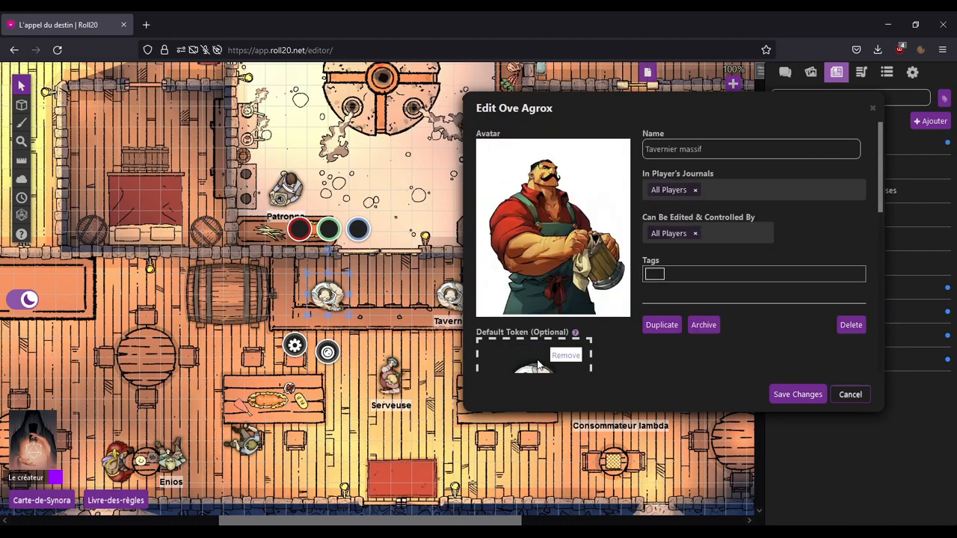
{"action": "scroll", "coordinate": [646, 342], "scroll_direction": "down", "scroll_amount": 1}
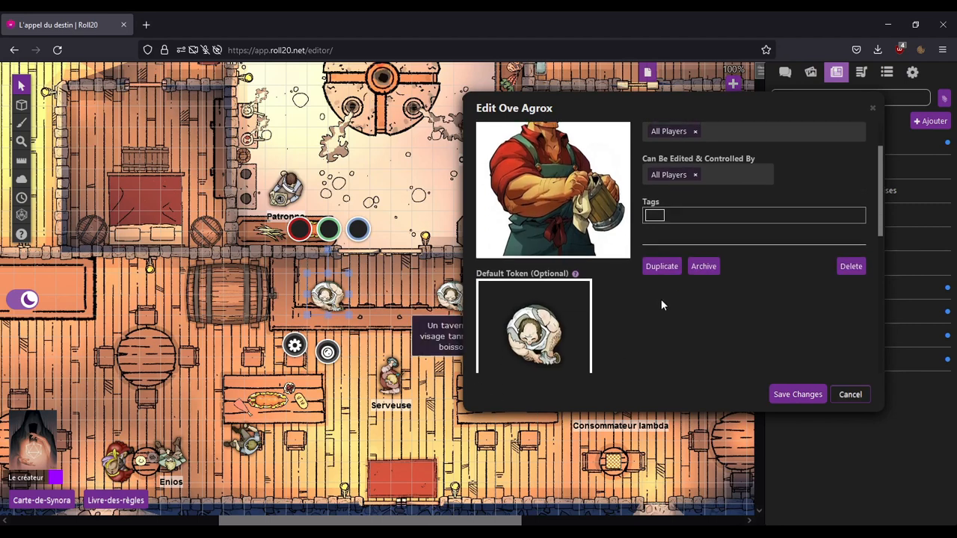
{"action": "scroll", "coordinate": [662, 299], "scroll_direction": "up", "scroll_amount": 1}
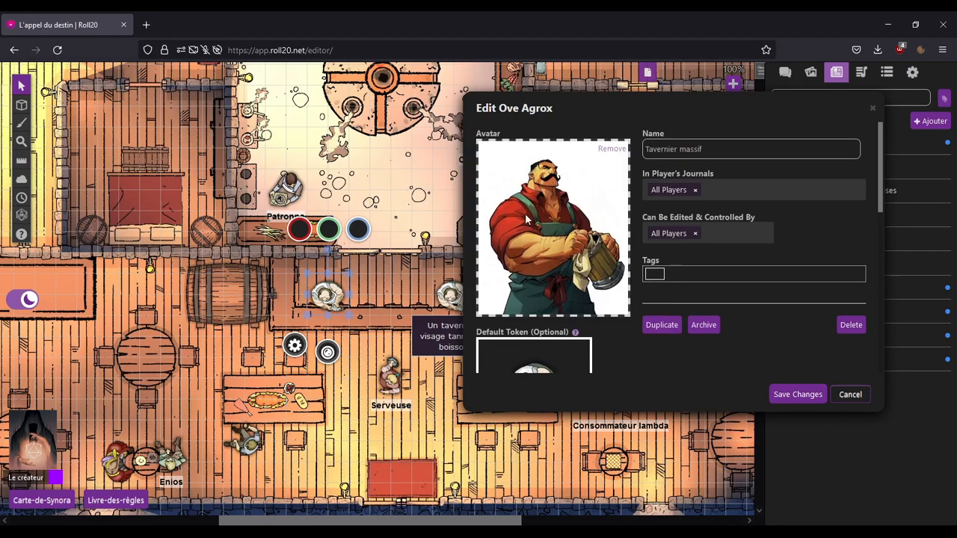
Step: Write "Un musculeux tavernier au regard inquisiteur..." as the character's Bio & Info
{"action": "scroll", "coordinate": [591, 228], "scroll_direction": "down", "scroll_amount": 5}
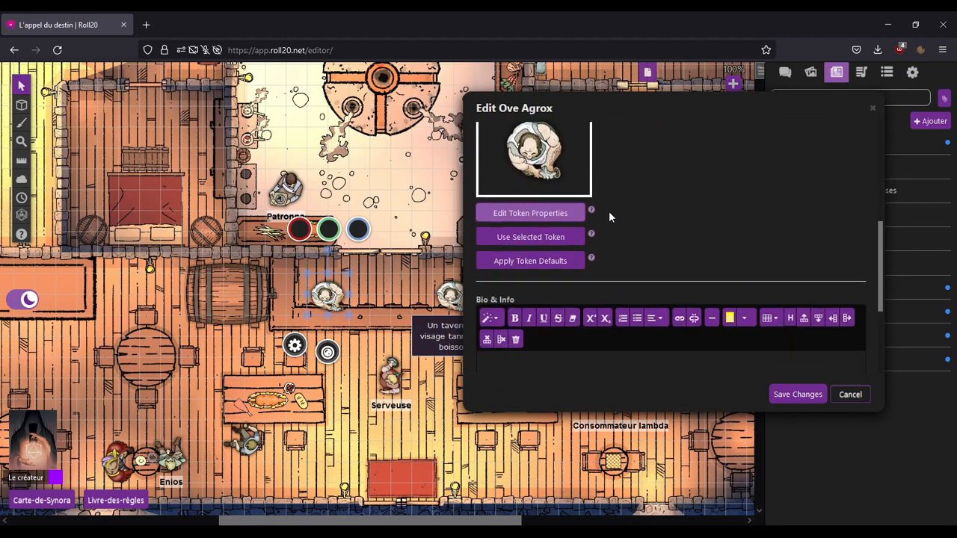
{"action": "left_click", "coordinate": [614, 250]}
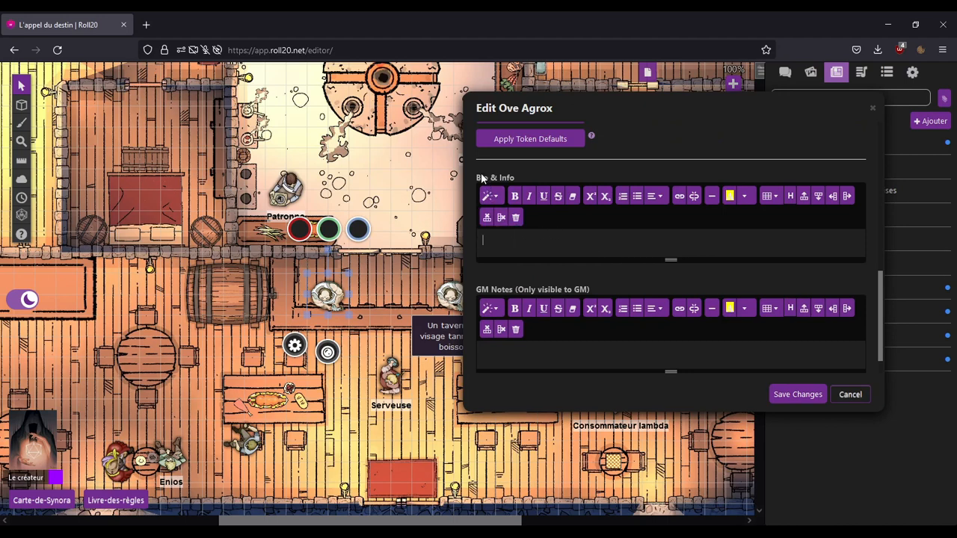
{"action": "left_click", "coordinate": [545, 248]}
{"action": "type", "text": "Un tavernier au regard inquisiteur"}
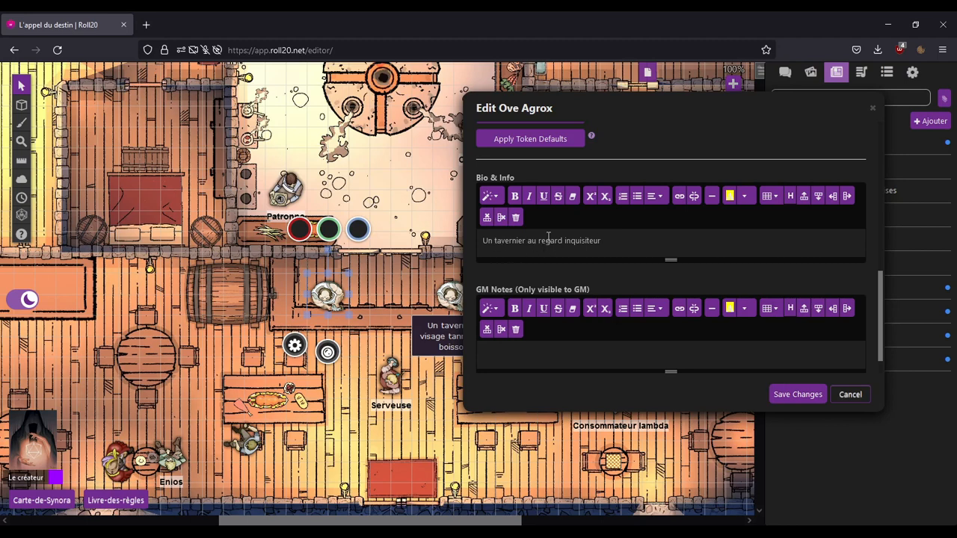
{"action": "type", "text": "musculeux"}
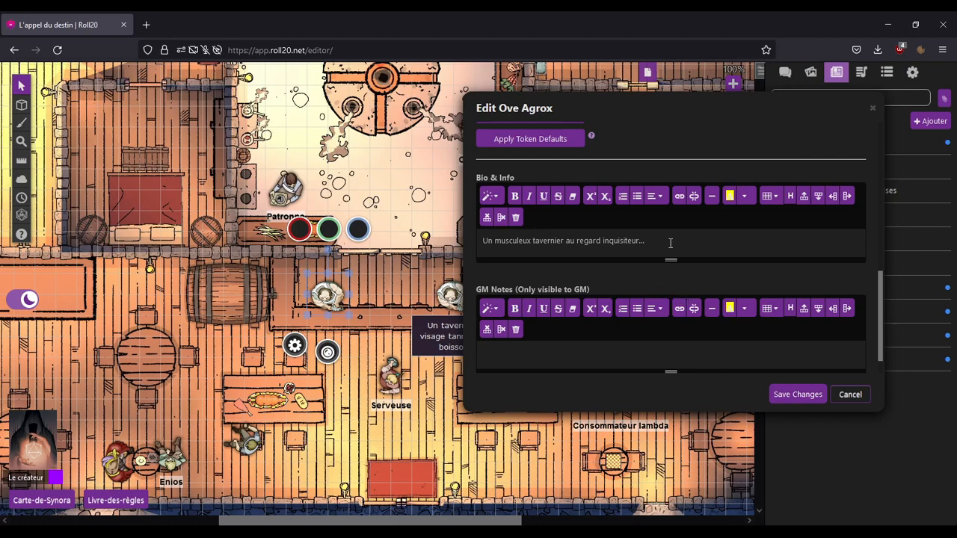
Step: Save the changes to the Tavernier massif character and close its sheet
{"action": "scroll", "coordinate": [675, 241], "scroll_direction": "up", "scroll_amount": 5}
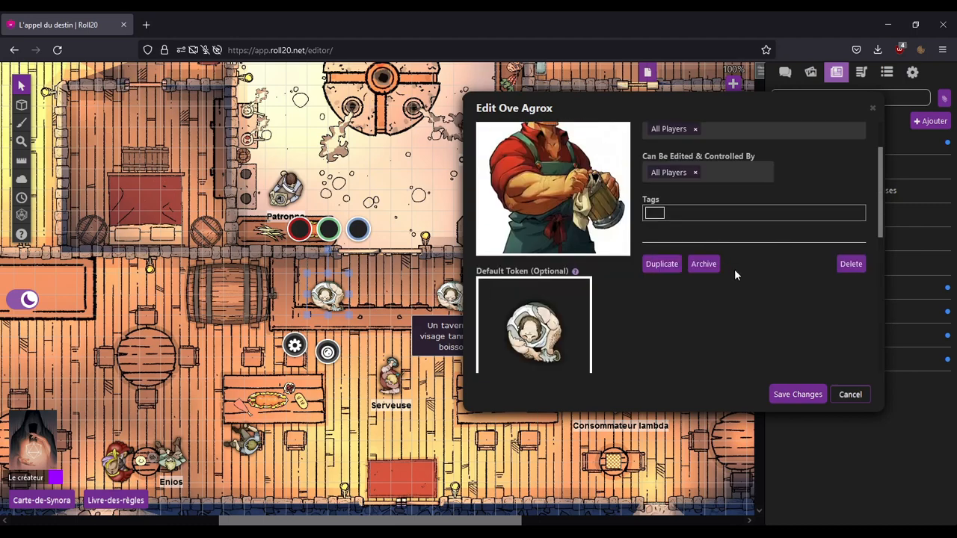
{"action": "scroll", "coordinate": [772, 287], "scroll_direction": "up", "scroll_amount": 2}
{"action": "left_click", "coordinate": [797, 394]}
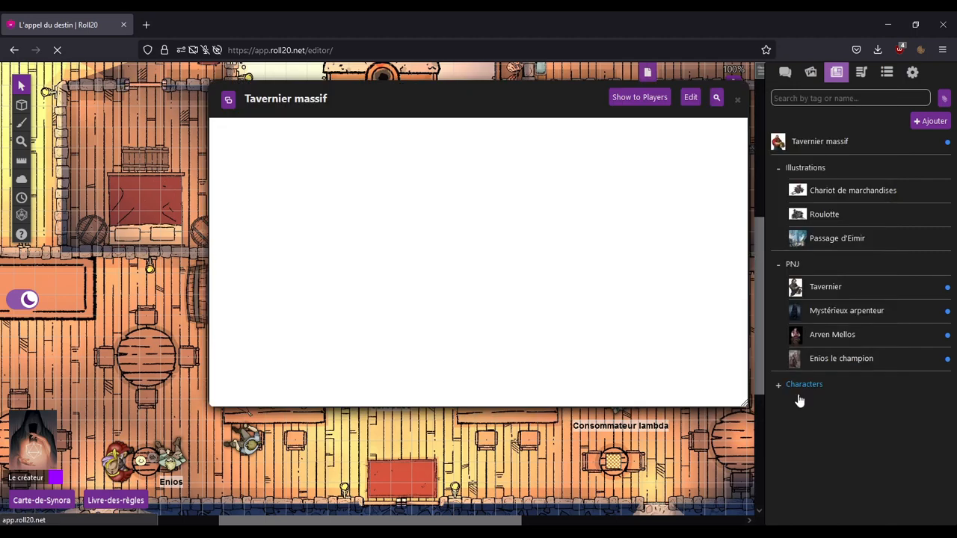
{"action": "left_click", "coordinate": [738, 102]}
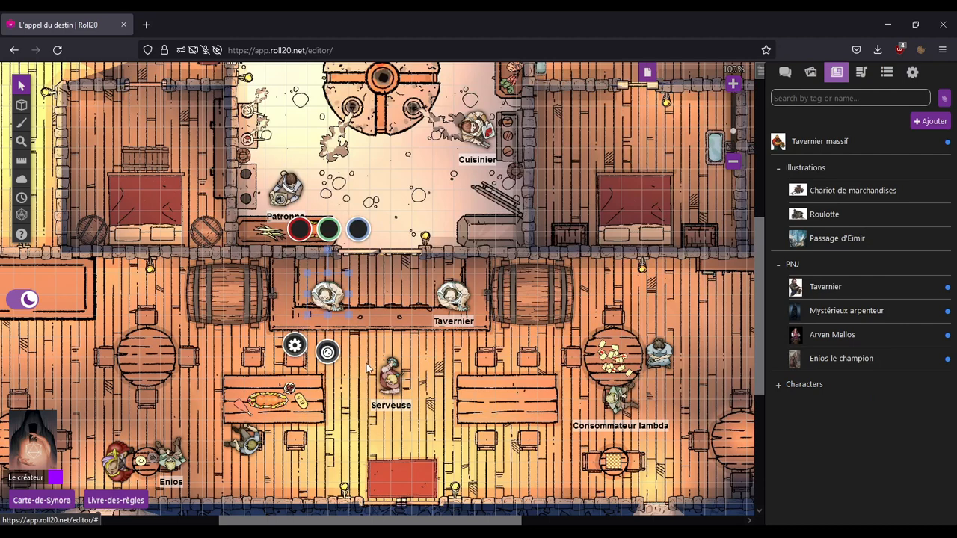
Step: In the new bartender token's settings, let players see its general details but remove their permission to edit them
{"action": "left_click", "coordinate": [295, 348]}
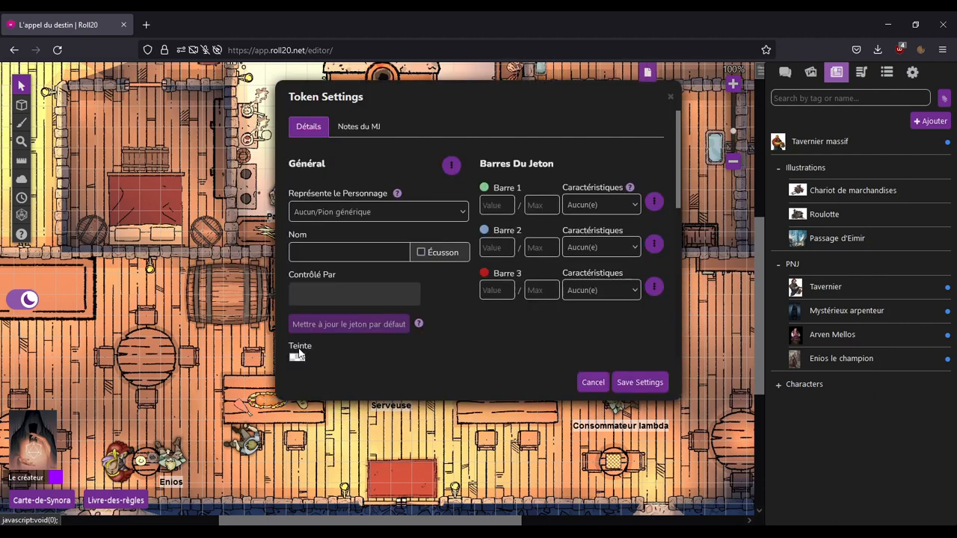
{"action": "left_click", "coordinate": [451, 166]}
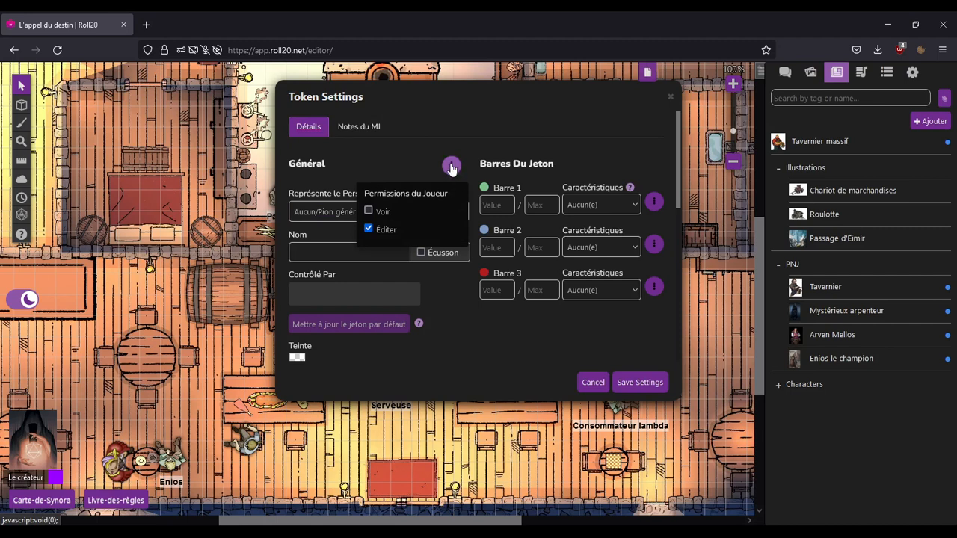
{"action": "left_click", "coordinate": [372, 212]}
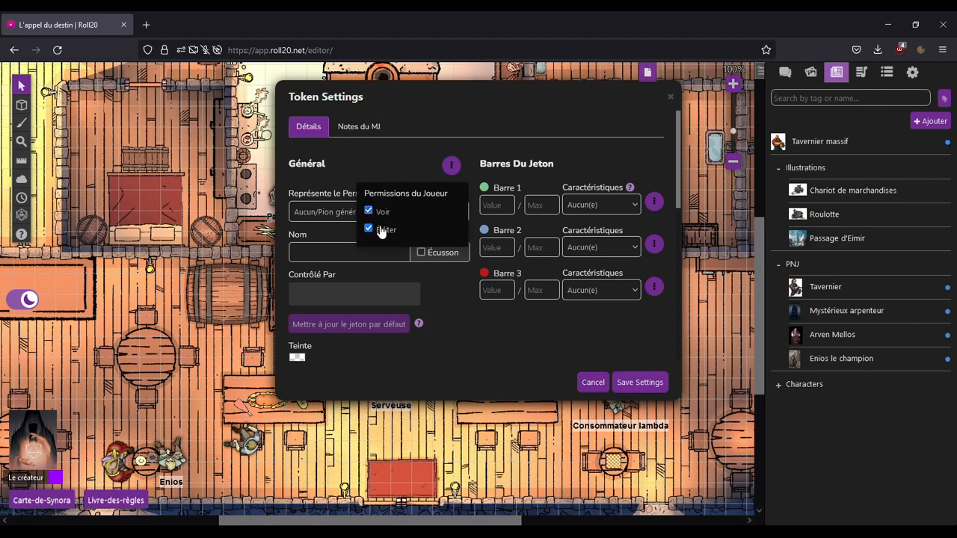
{"action": "left_click", "coordinate": [369, 229]}
{"action": "left_click", "coordinate": [400, 154]}
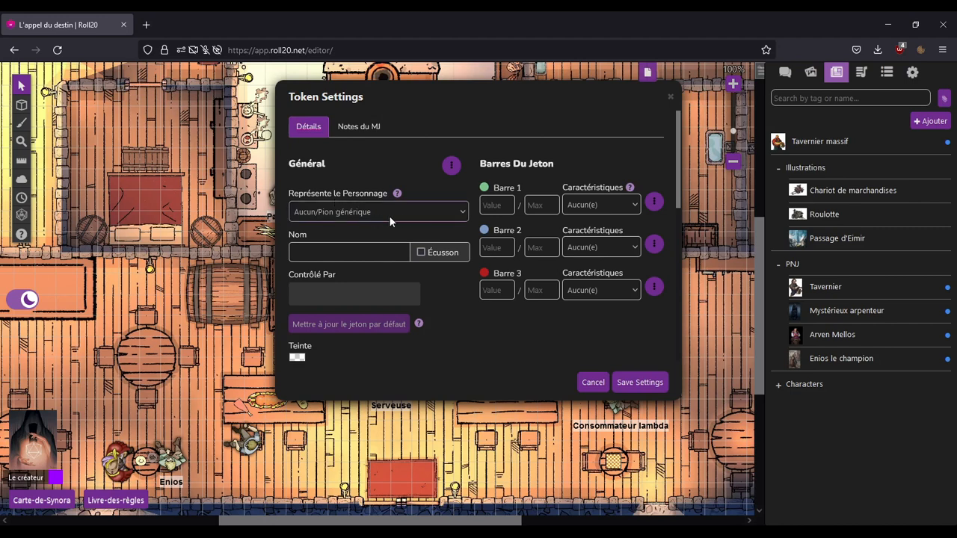
Step: Make the token represent the Tavernier massif character, name it "Tavernier" and turn on its nameplate
{"action": "left_click", "coordinate": [433, 213]}
{"action": "left_click", "coordinate": [359, 244]}
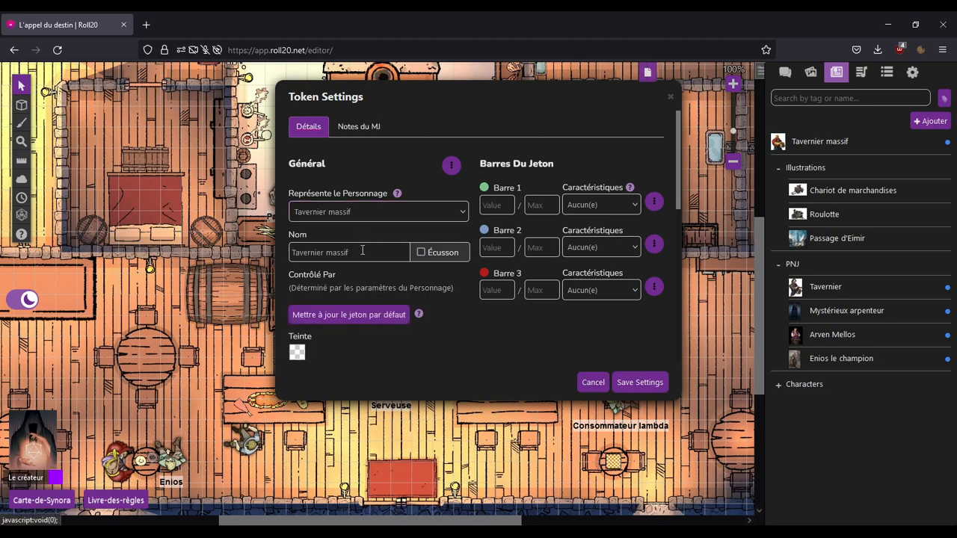
{"action": "left_click", "coordinate": [368, 254]}
{"action": "triple_click", "coordinate": [367, 251]}
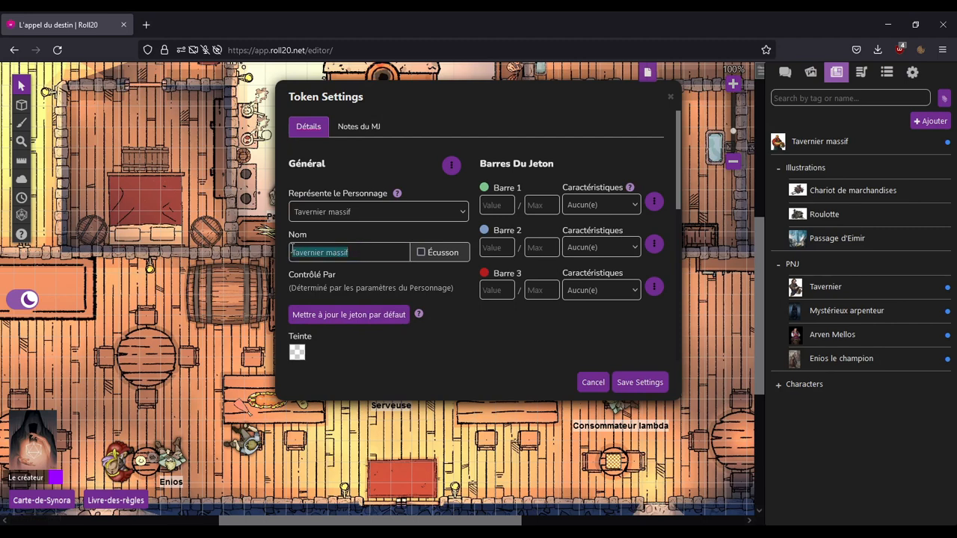
{"action": "type", "text": "Tavernier"}
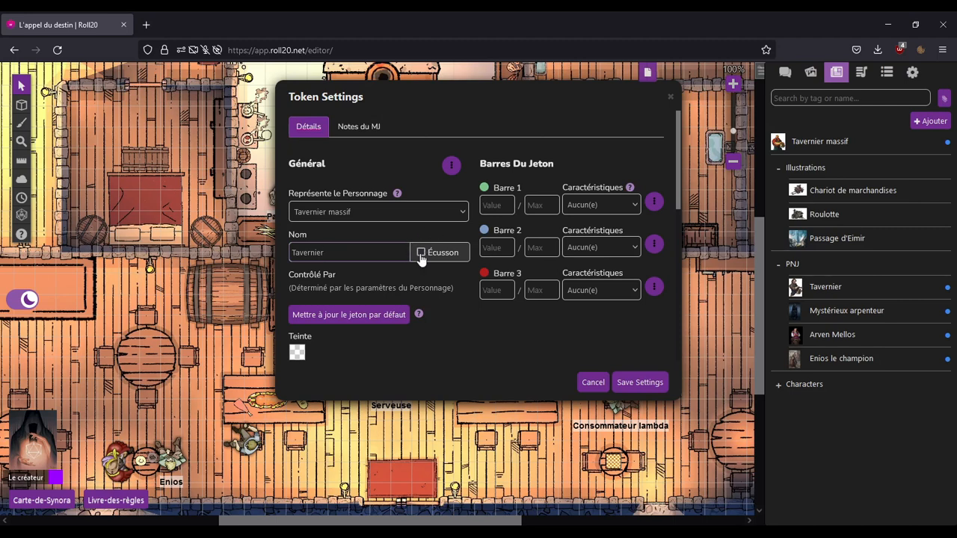
{"action": "left_click", "coordinate": [423, 255]}
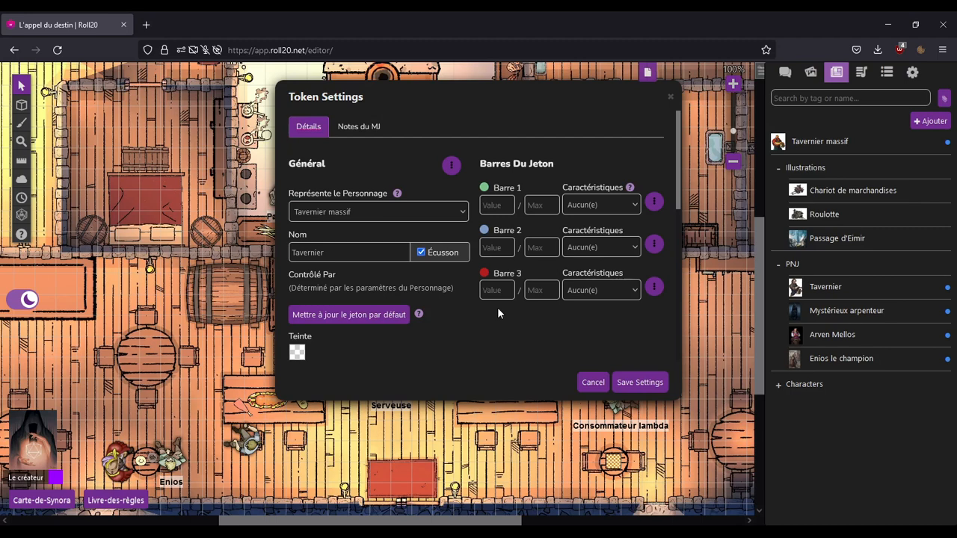
Step: Write "Le tavernier de l'établissement." as the token's tooltip and enable its display
{"action": "scroll", "coordinate": [497, 307], "scroll_direction": "down", "scroll_amount": 5}
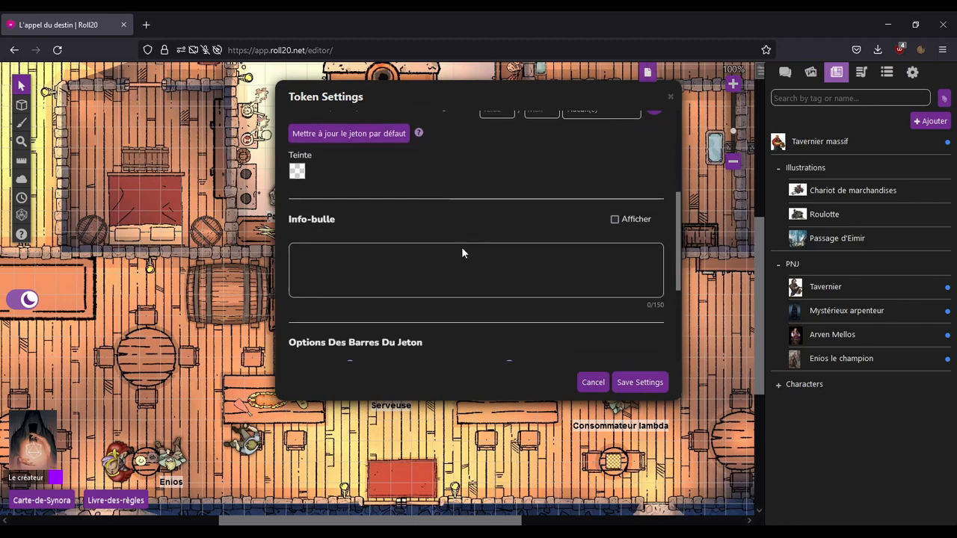
{"action": "left_click", "coordinate": [462, 246]}
{"action": "scroll", "coordinate": [449, 217], "scroll_direction": "up", "scroll_amount": 3}
{"action": "scroll", "coordinate": [440, 220], "scroll_direction": "down", "scroll_amount": 2}
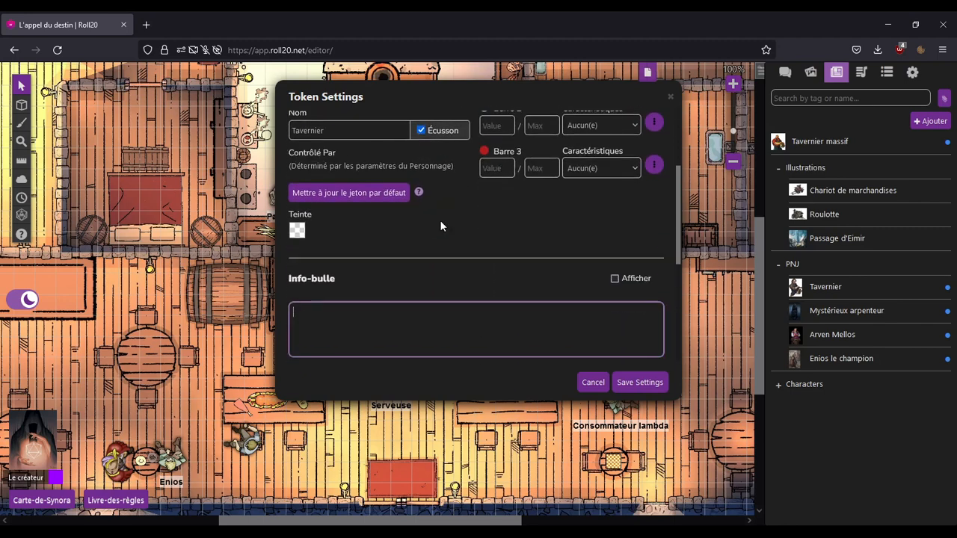
{"action": "scroll", "coordinate": [439, 220], "scroll_direction": "down", "scroll_amount": 2}
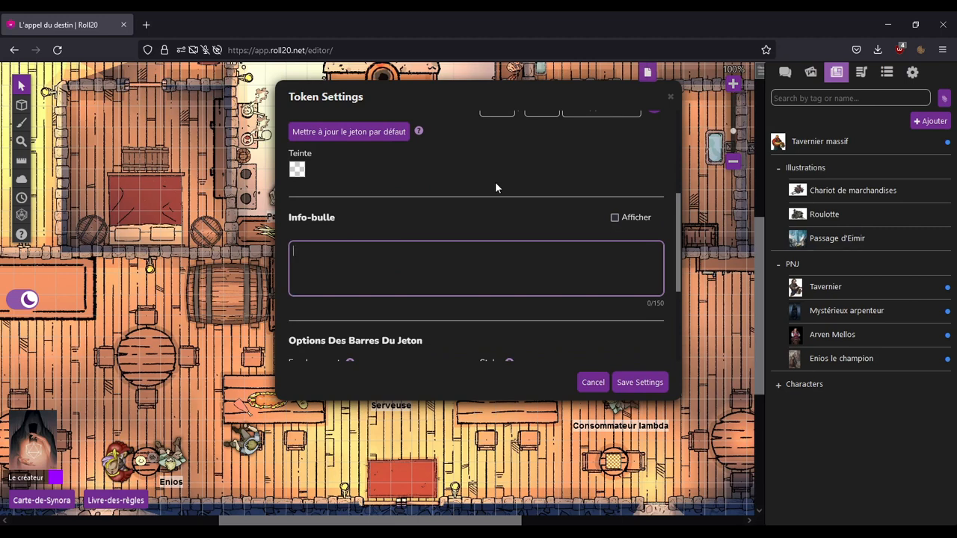
{"action": "type", "text": "e tavernier de l'établissement."}
{"action": "left_click", "coordinate": [615, 218]}
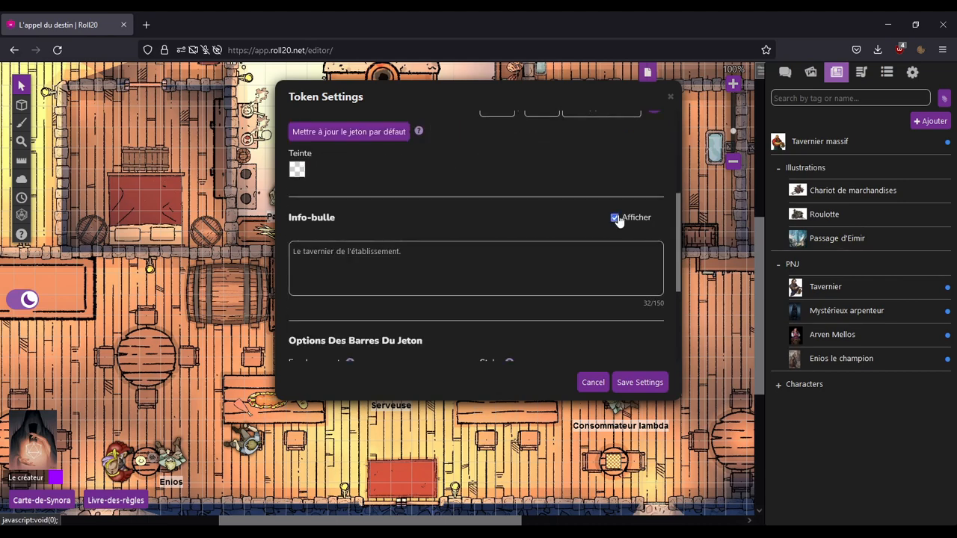
Step: Save the bartender token's settings and deselect the token on the map
{"action": "scroll", "coordinate": [604, 246], "scroll_direction": "up", "scroll_amount": 5}
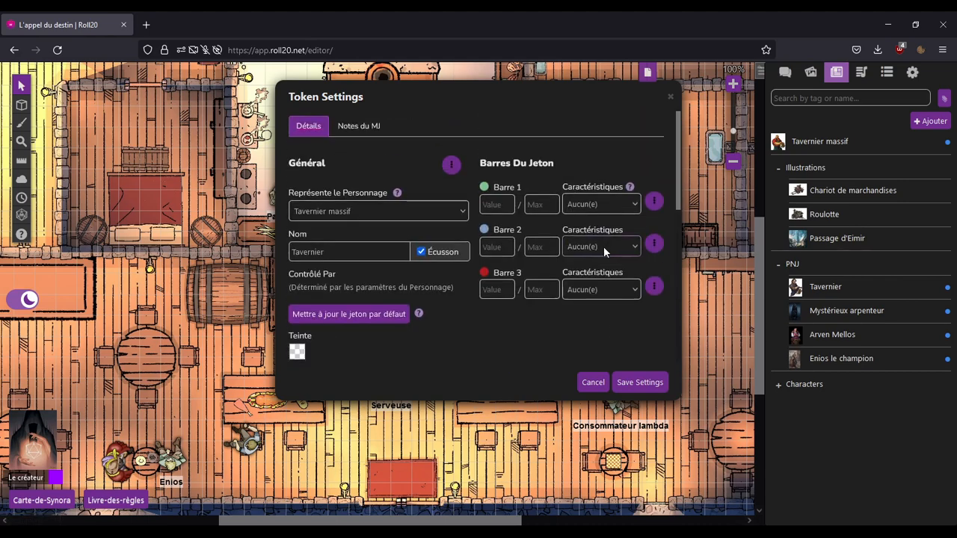
{"action": "scroll", "coordinate": [605, 252], "scroll_direction": "down", "scroll_amount": 3}
{"action": "left_click", "coordinate": [639, 382]}
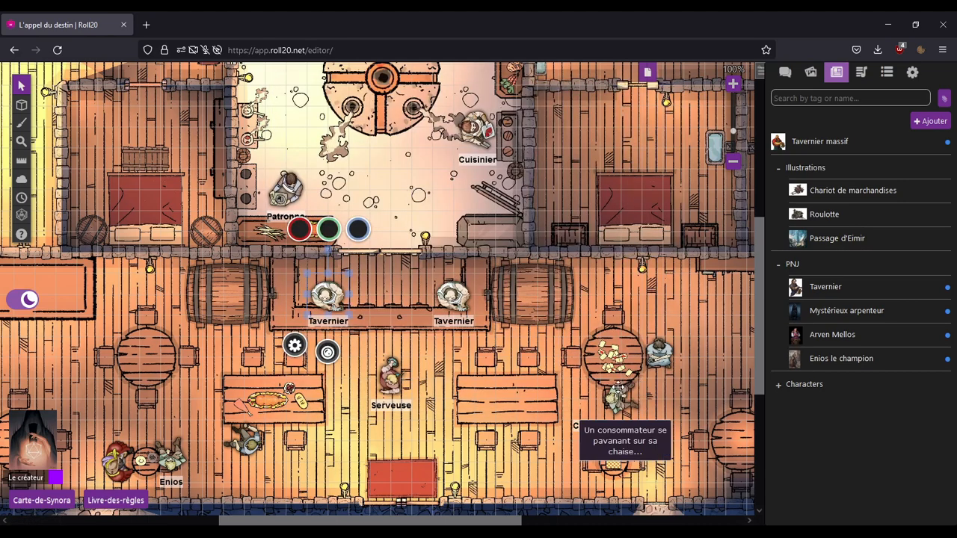
{"action": "left_click", "coordinate": [401, 308]}
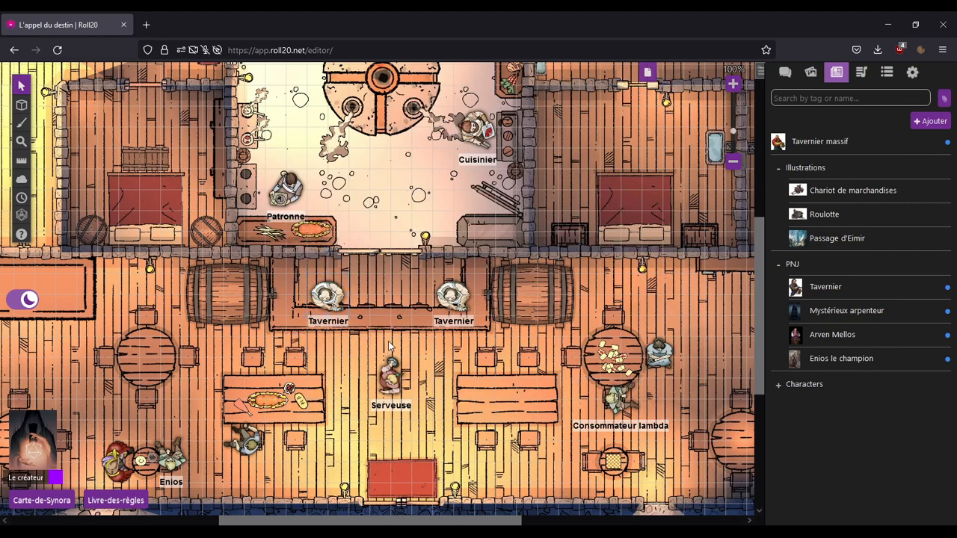
Step: Check the bartender token's tooltip, read the bio on its linked character sheet and close the sheet
{"action": "mouse_move", "coordinate": [337, 298]}
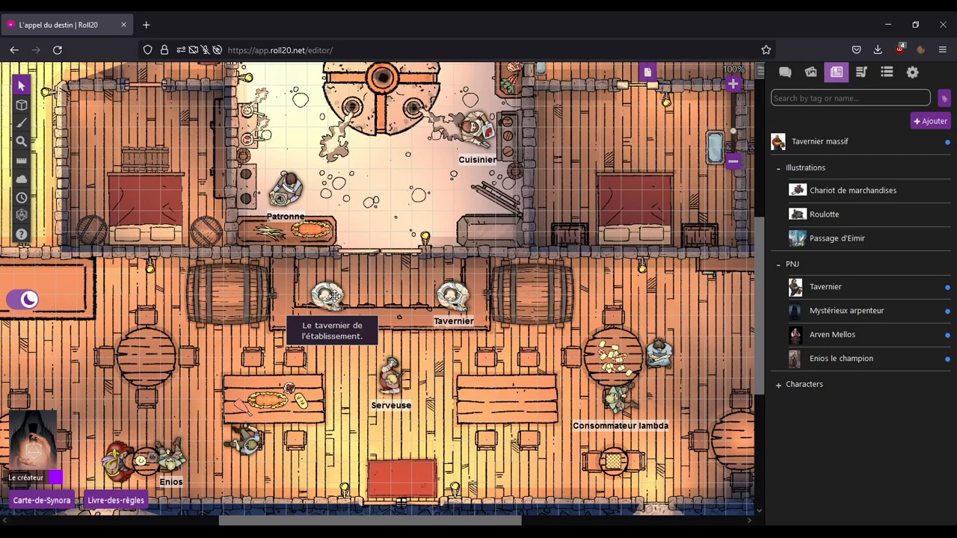
{"action": "double_click", "coordinate": [334, 296]}
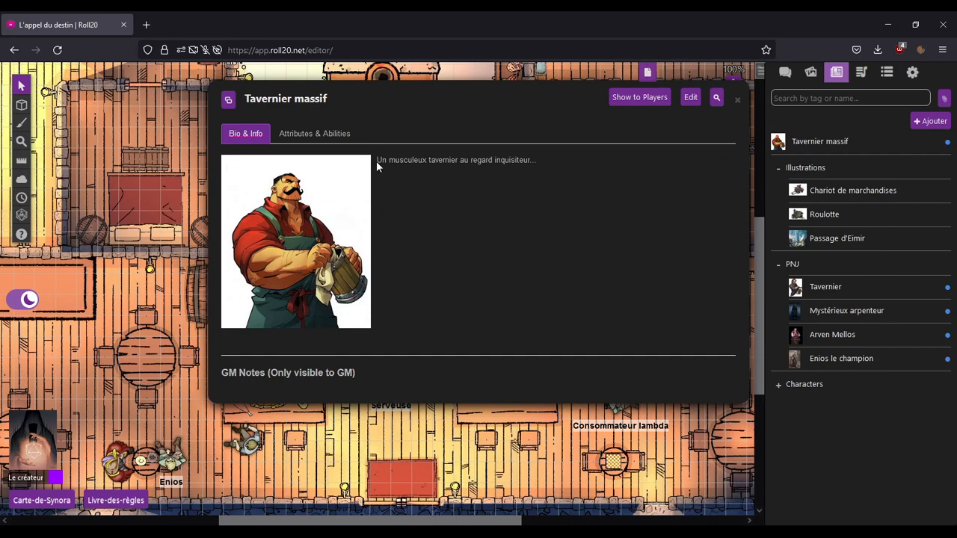
{"action": "left_click_drag", "start_coordinate": [376, 161], "coordinate": [600, 220]}
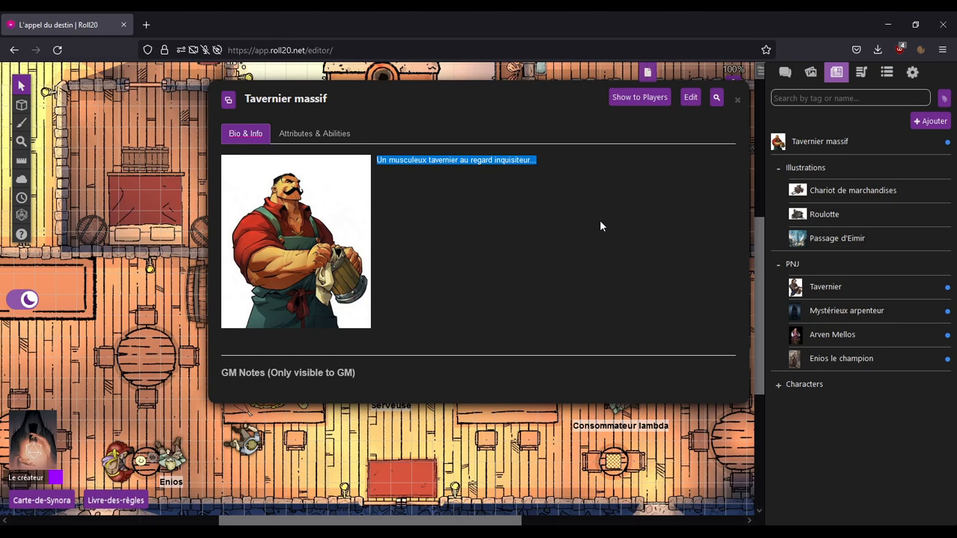
{"action": "left_click", "coordinate": [599, 227]}
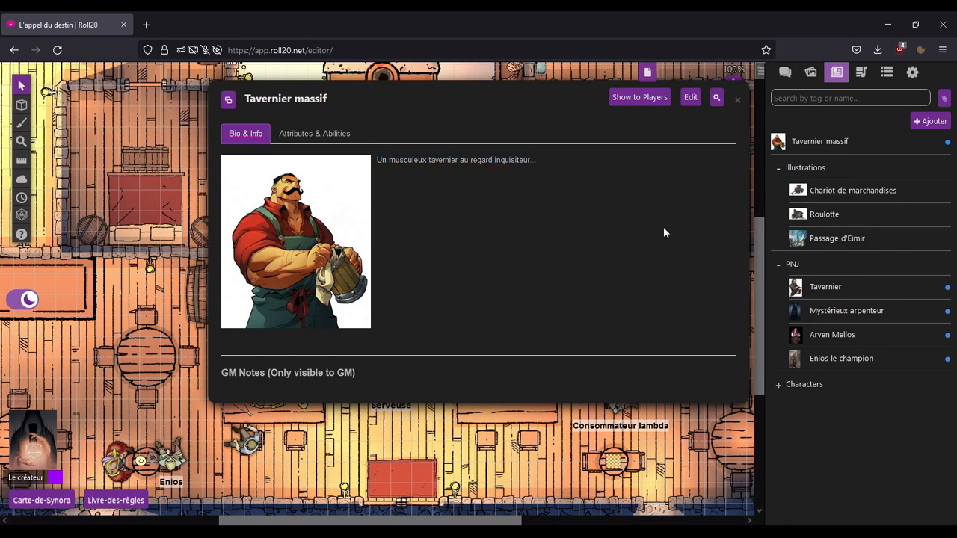
{"action": "left_click", "coordinate": [739, 101]}
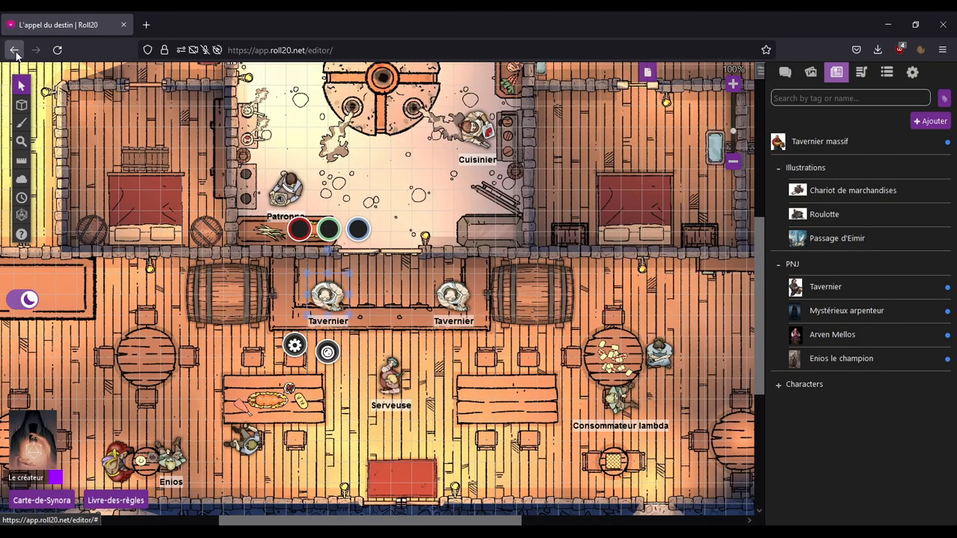
Step: Go back to the campaign page of L'appel du destin and relaunch the game as a player
{"action": "left_click", "coordinate": [14, 50]}
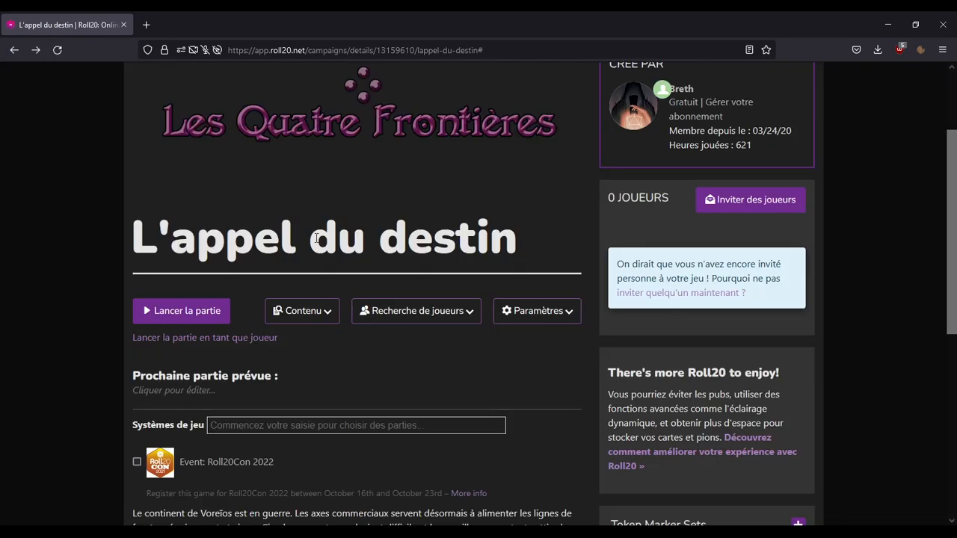
{"action": "left_click", "coordinate": [229, 343]}
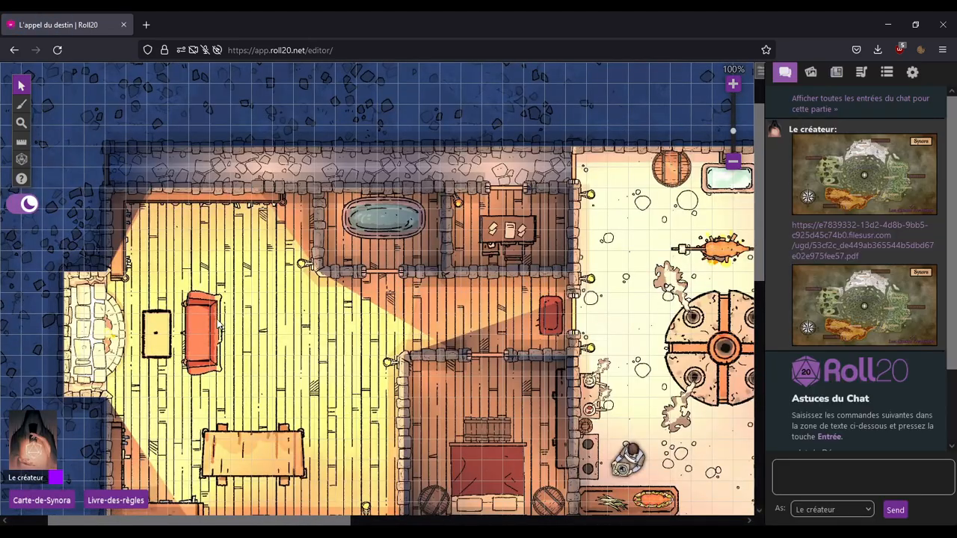
Step: Check the new bartender token's tooltip and linked character sheet from the player's view, and close the sheet
{"action": "left_click_drag", "start_coordinate": [566, 403], "coordinate": [424, 243]}
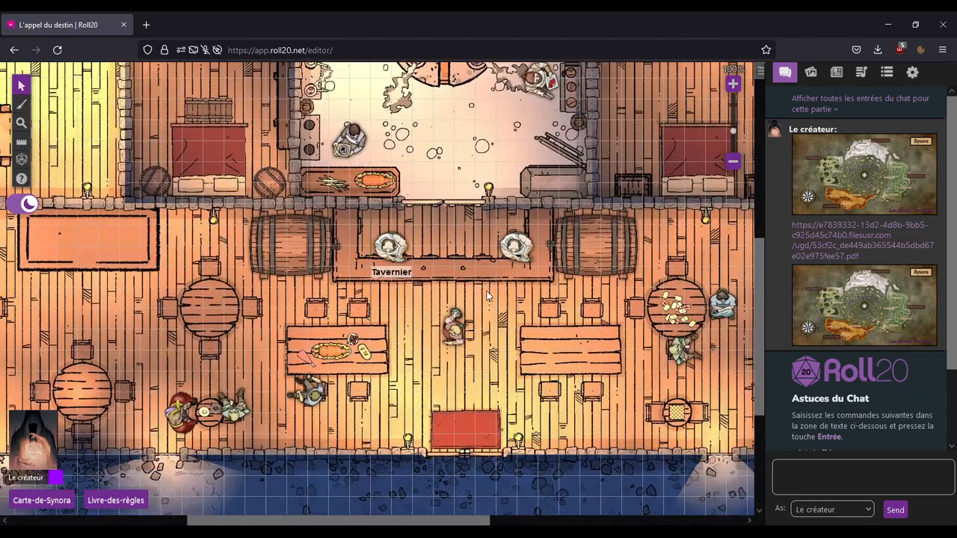
{"action": "left_click_drag", "start_coordinate": [517, 300], "coordinate": [452, 286]}
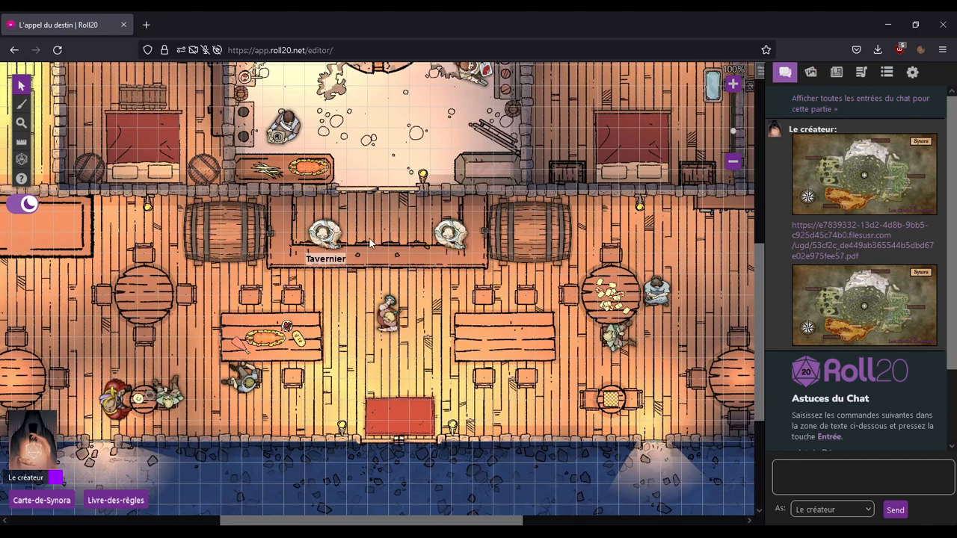
{"action": "mouse_move", "coordinate": [334, 235]}
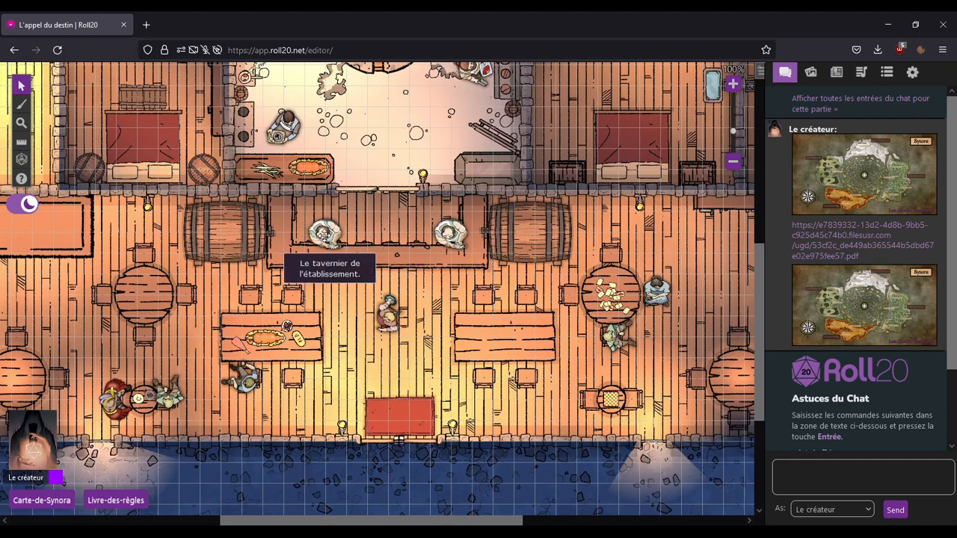
{"action": "double_click", "coordinate": [335, 235]}
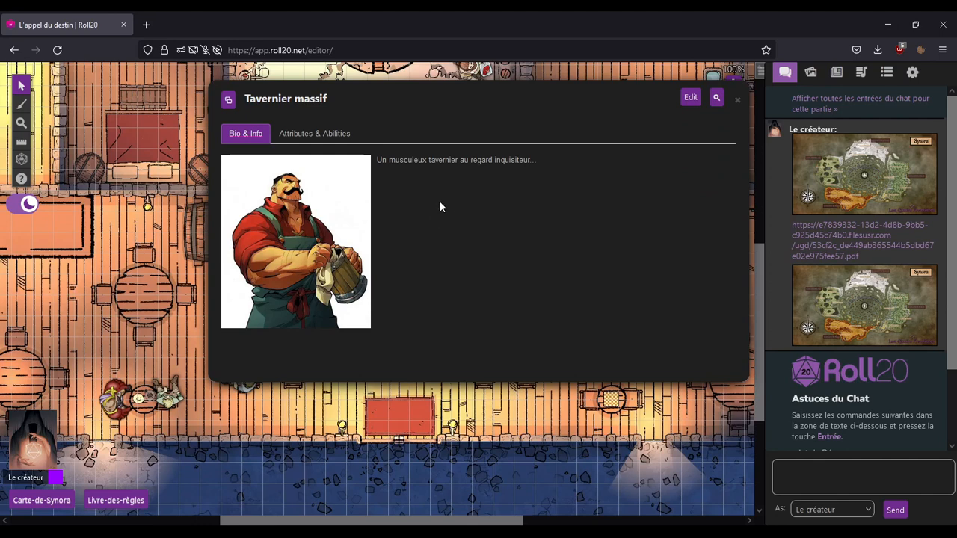
{"action": "left_click", "coordinate": [738, 100]}
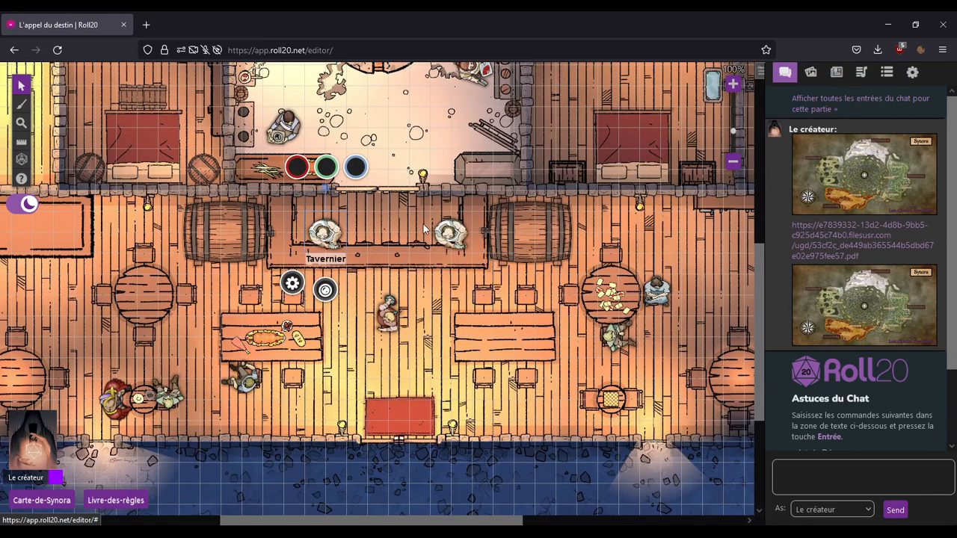
Step: Look over the tavern's kitchen, bedrooms and common room as a player and open the art library
{"action": "scroll", "coordinate": [408, 218], "scroll_direction": "up", "scroll_amount": 3}
{"action": "left_click_drag", "start_coordinate": [513, 125], "coordinate": [485, 219]}
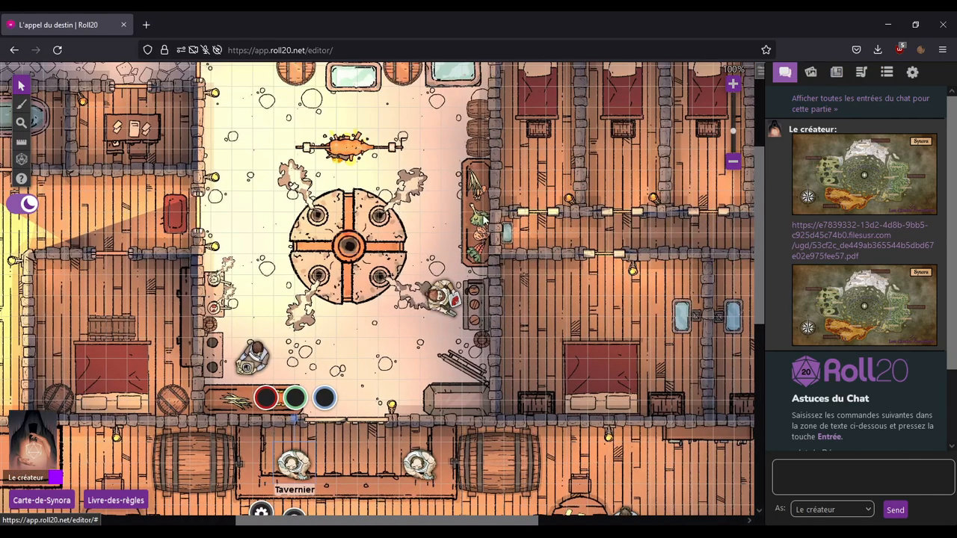
{"action": "left_click_drag", "start_coordinate": [750, 369], "coordinate": [458, 321]}
{"action": "left_click_drag", "start_coordinate": [491, 400], "coordinate": [489, 170]}
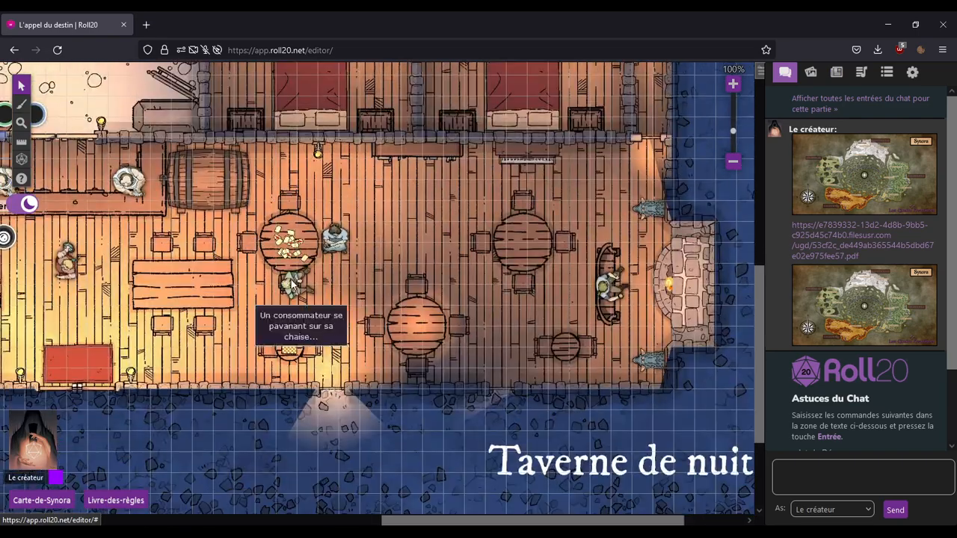
{"action": "left_click_drag", "start_coordinate": [295, 288], "coordinate": [619, 288]}
{"action": "left_click_drag", "start_coordinate": [291, 165], "coordinate": [535, 347]}
{"action": "left_click_drag", "start_coordinate": [366, 160], "coordinate": [366, 259]}
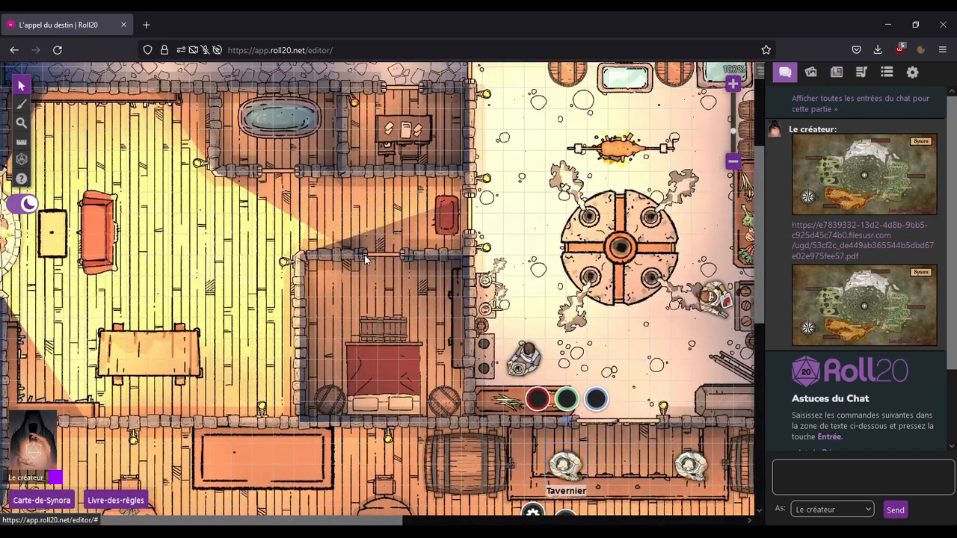
{"action": "left_click_drag", "start_coordinate": [651, 148], "coordinate": [499, 215]}
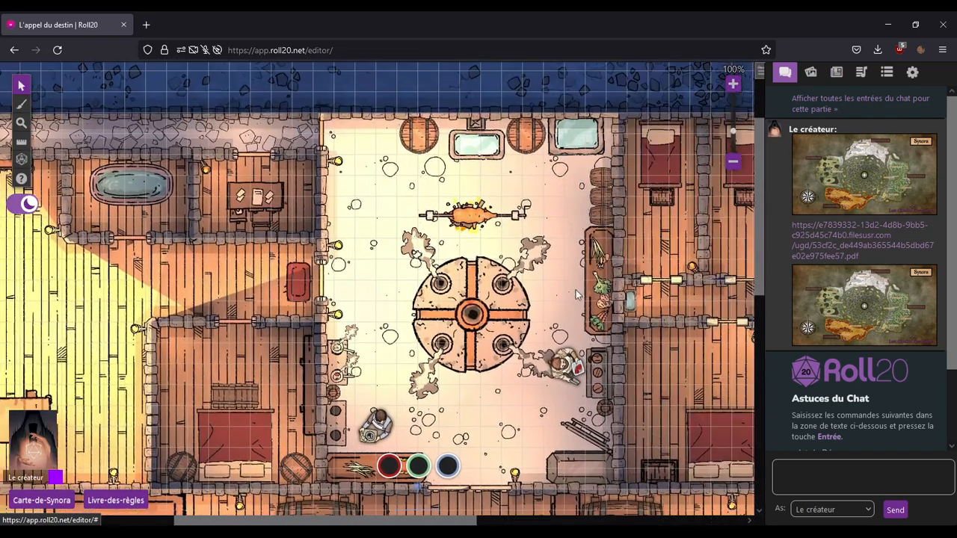
{"action": "left_click_drag", "start_coordinate": [646, 370], "coordinate": [504, 211]}
{"action": "left_click_drag", "start_coordinate": [534, 427], "coordinate": [462, 290]}
{"action": "left_click_drag", "start_coordinate": [192, 228], "coordinate": [291, 249]}
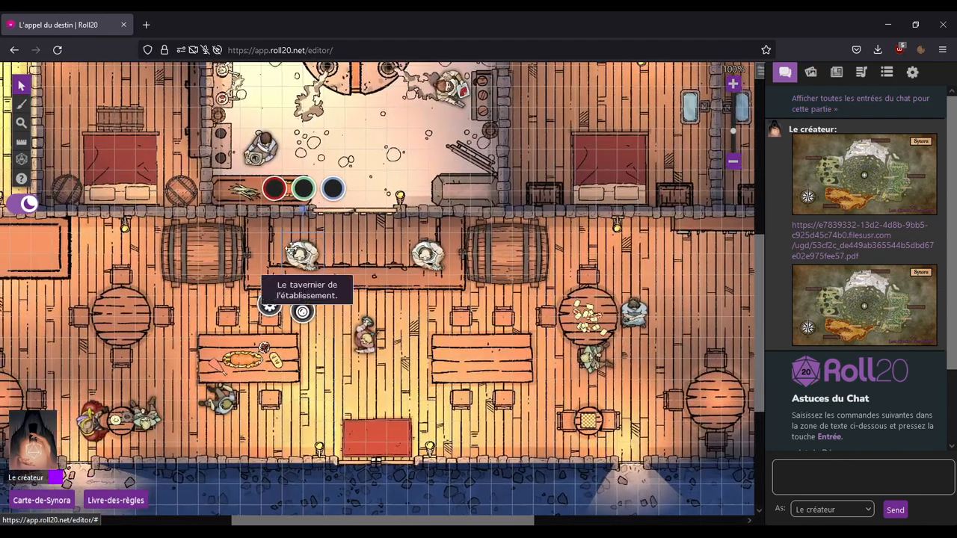
{"action": "left_click_drag", "start_coordinate": [245, 281], "coordinate": [379, 151]}
{"action": "left_click_drag", "start_coordinate": [288, 118], "coordinate": [302, 265]}
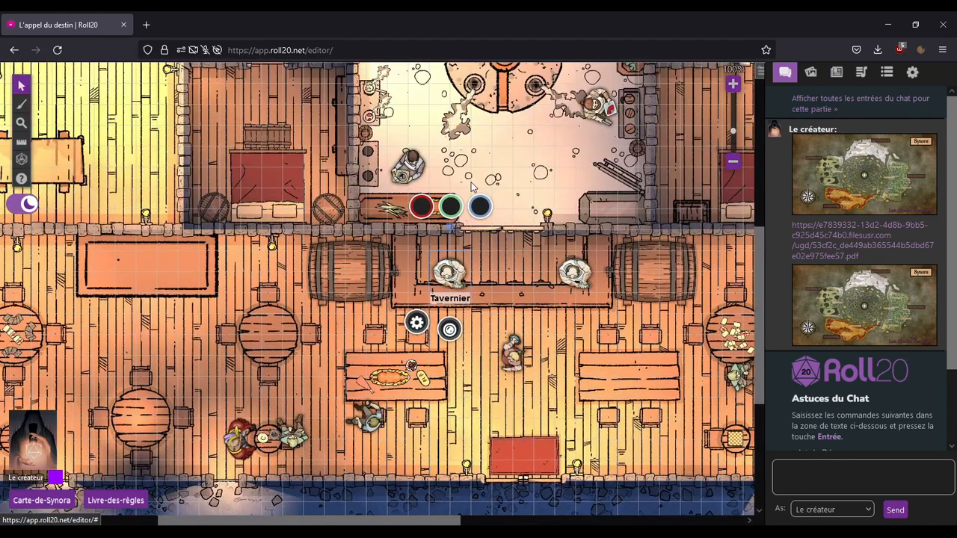
{"action": "left_click", "coordinate": [812, 73]}
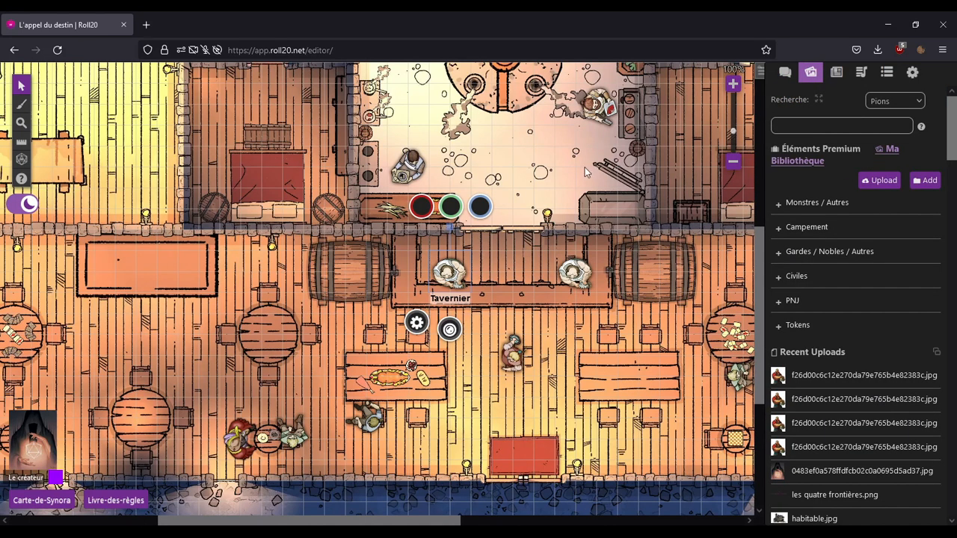
{"action": "left_click_drag", "start_coordinate": [635, 333], "coordinate": [604, 302]}
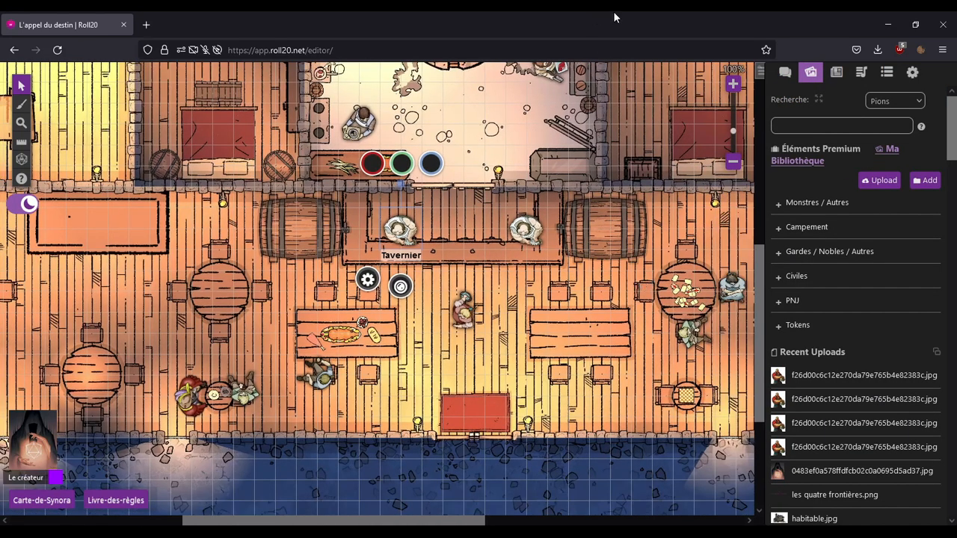